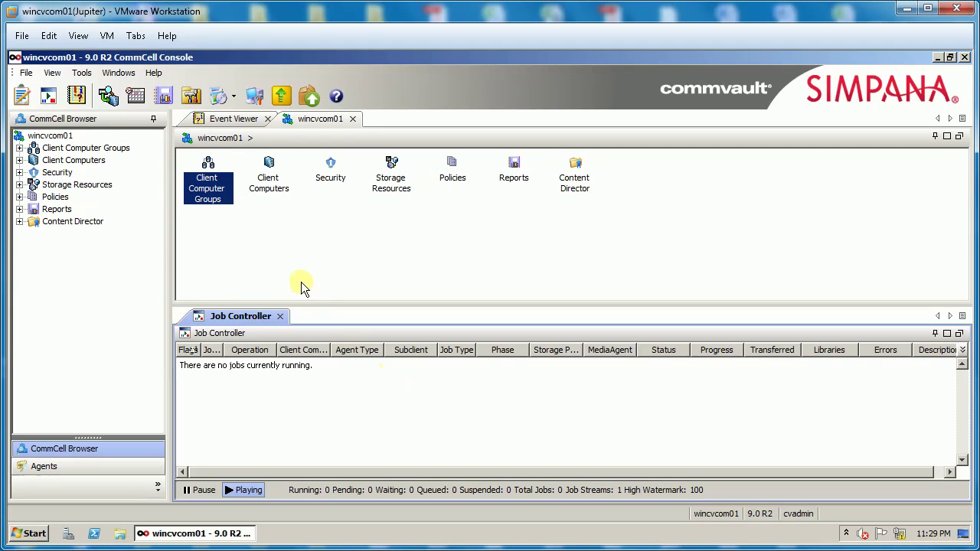
Open the DR Backup Settings and copy the metadata backup folder path C:\CVCSDR.
left_click(191, 96)
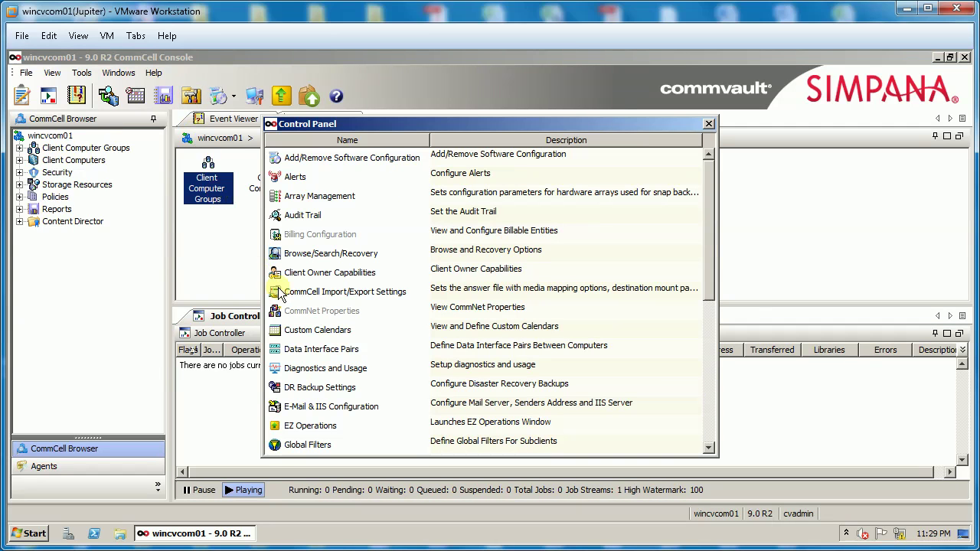
left_click(304, 390)
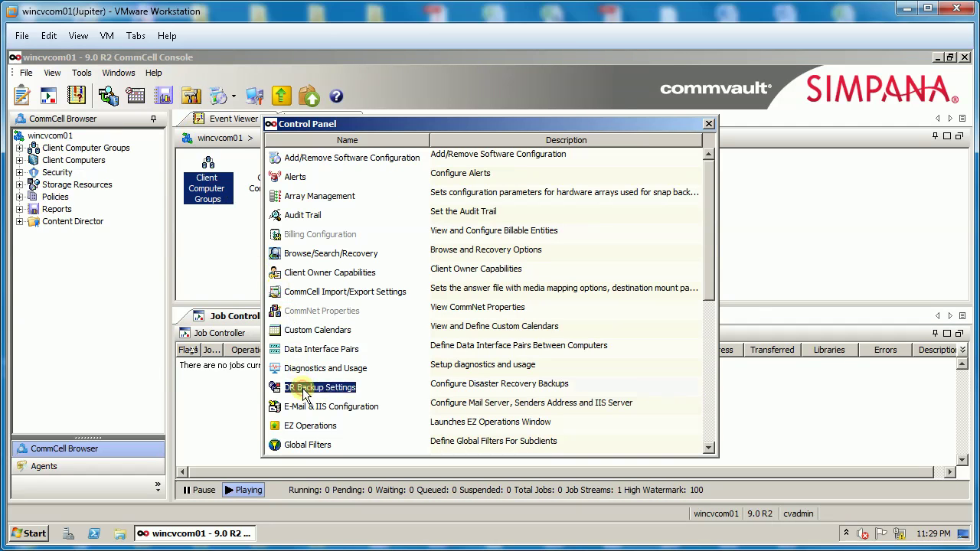
double_click(304, 391)
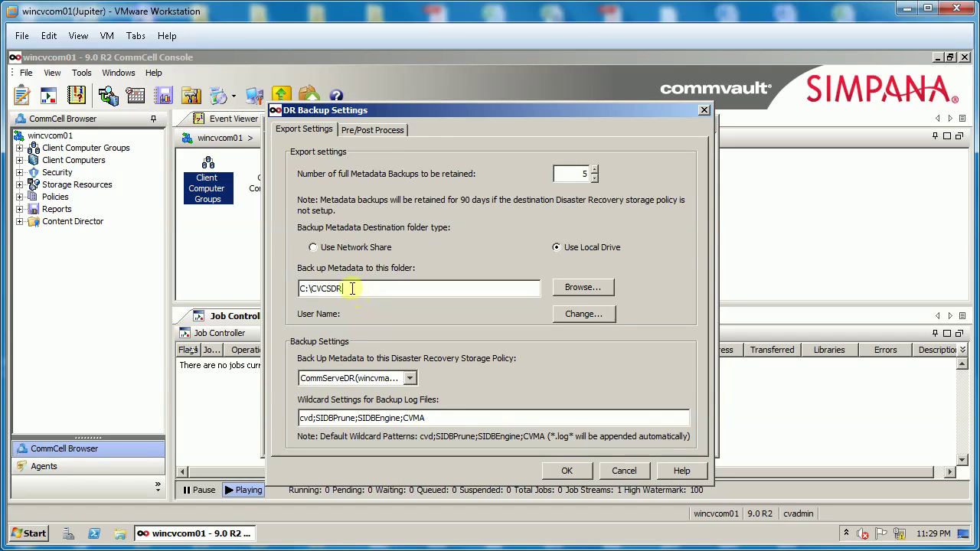
left_click_drag(352, 289, 290, 290)
key("ctrl+c")
Open the copied folder path in Explorer, check the commserv_wincvcom01_FULL.dmp file inside SET_023, and minimize the window.
left_click(29, 534)
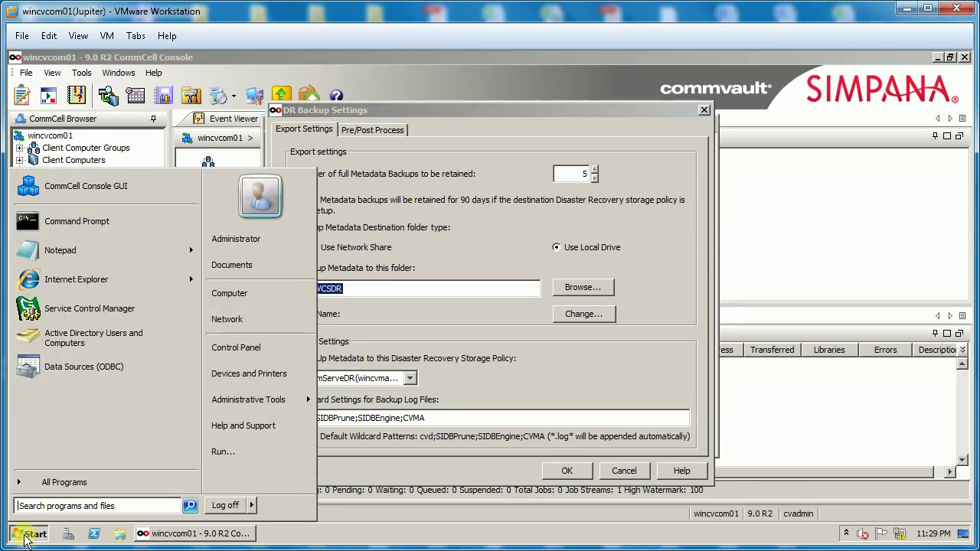
left_click(213, 454)
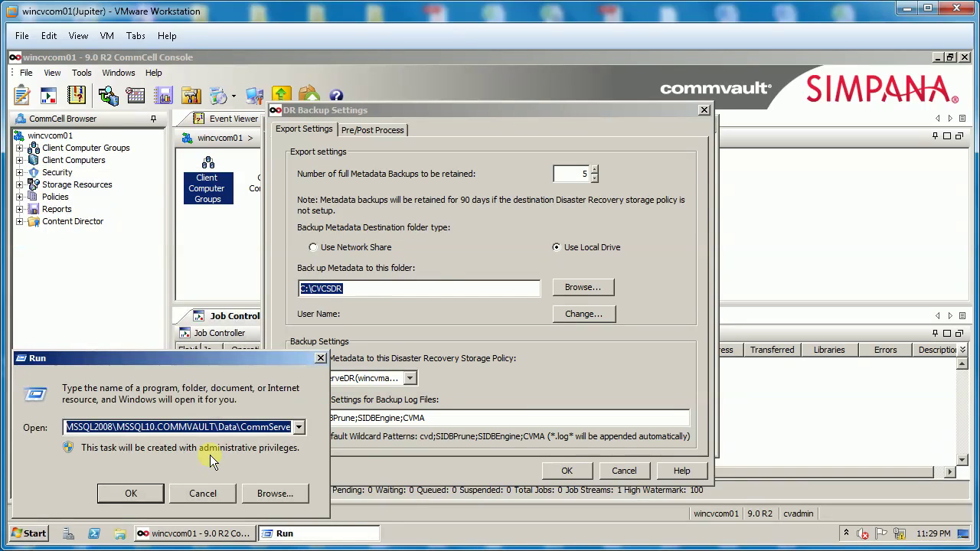
key("ctrl+v")
left_click(144, 495)
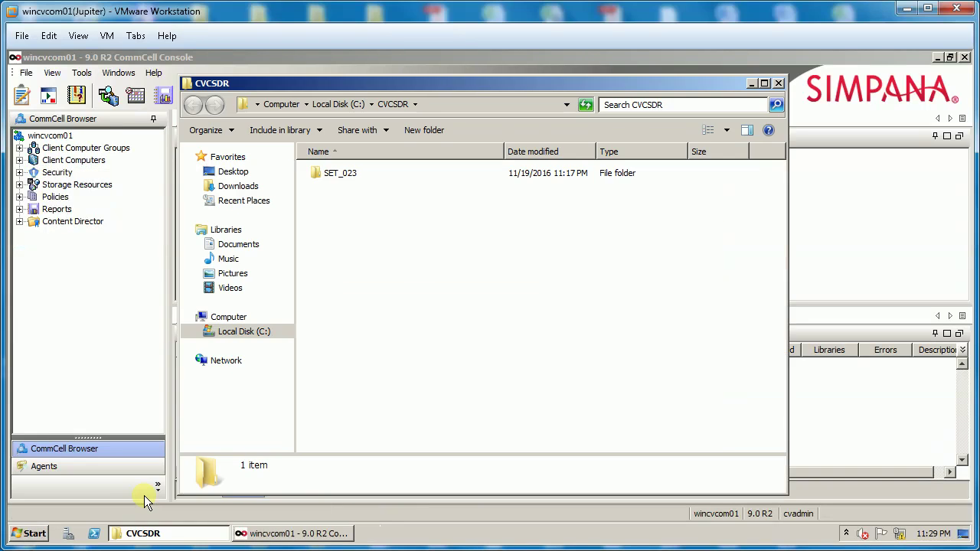
double_click(340, 174)
left_click(355, 241)
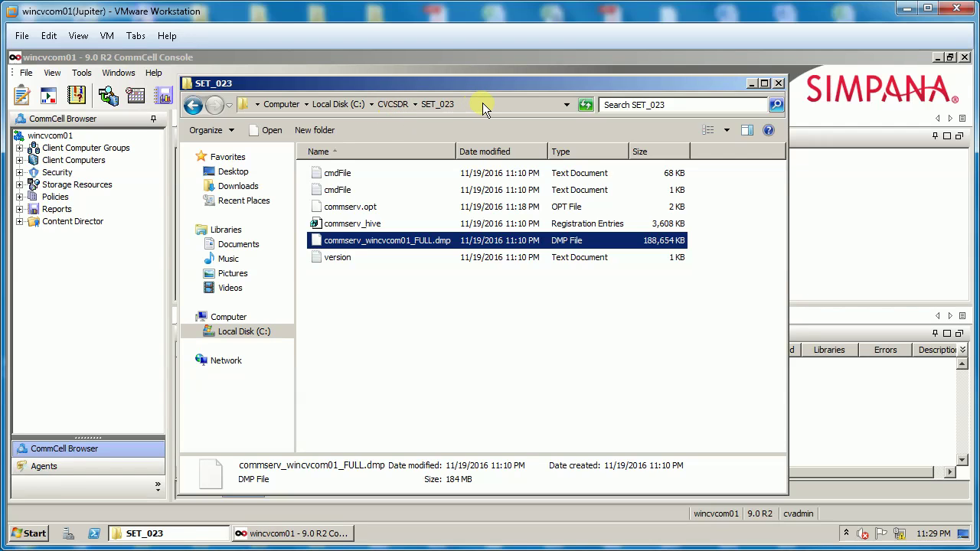
left_click(752, 83)
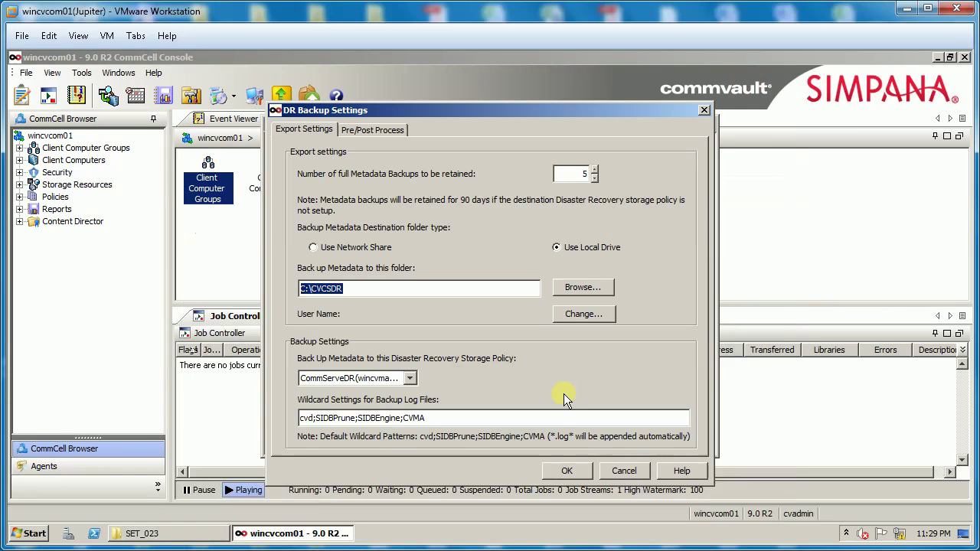
Cancel the DR Backup Settings, dismiss the Control Panel and exit the CommCell Console.
left_click(622, 470)
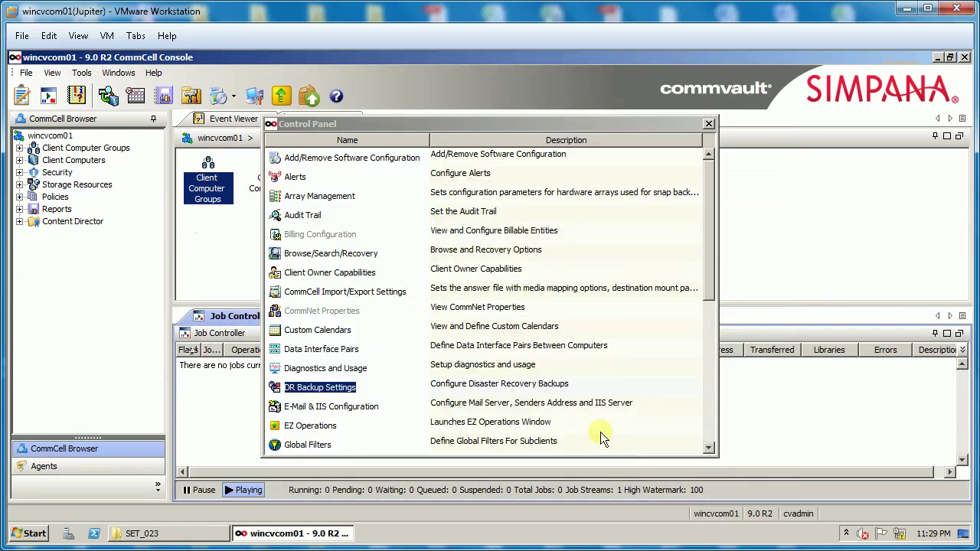
left_click(710, 124)
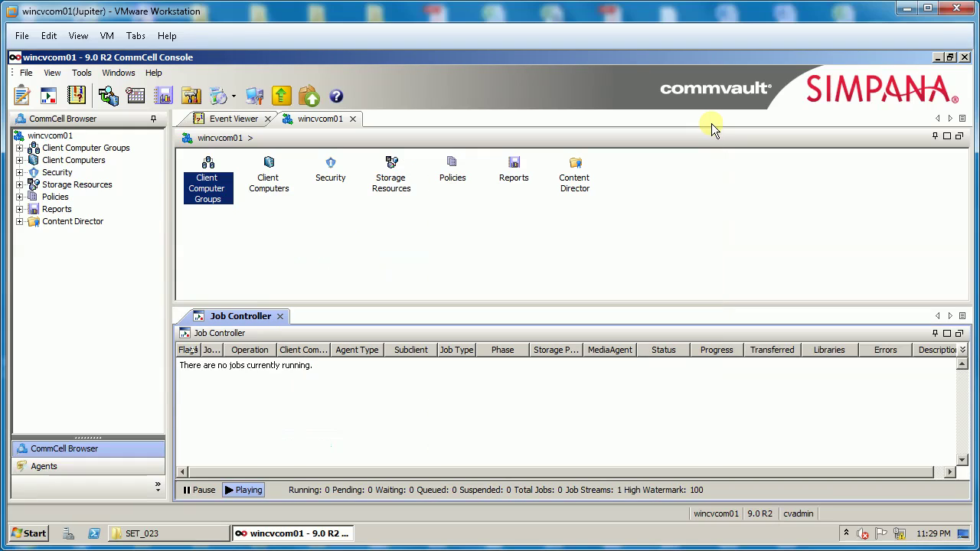
left_click(965, 57)
left_click(477, 311)
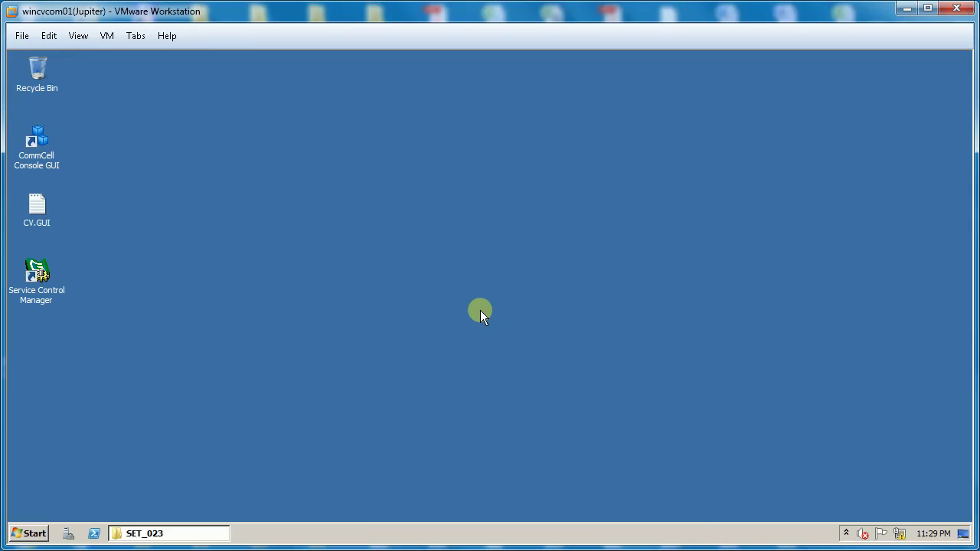
Stop all services on wincvcom01 with the Simpana Service Control Manager and close it.
left_click(31, 533)
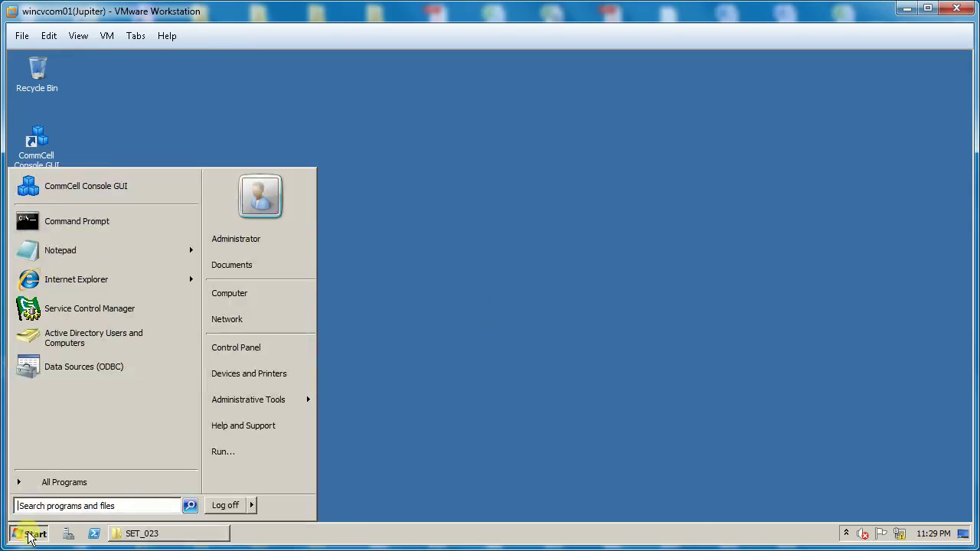
left_click(67, 484)
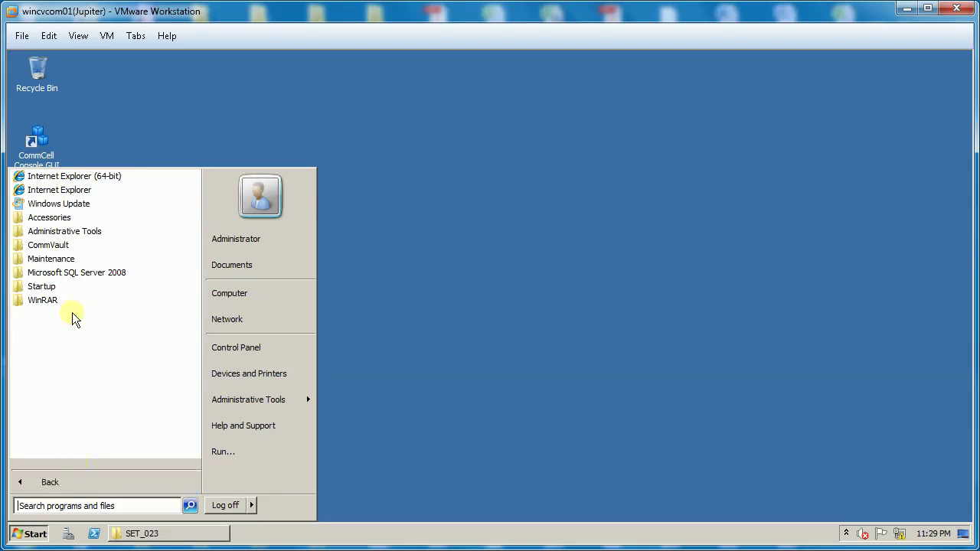
left_click(65, 246)
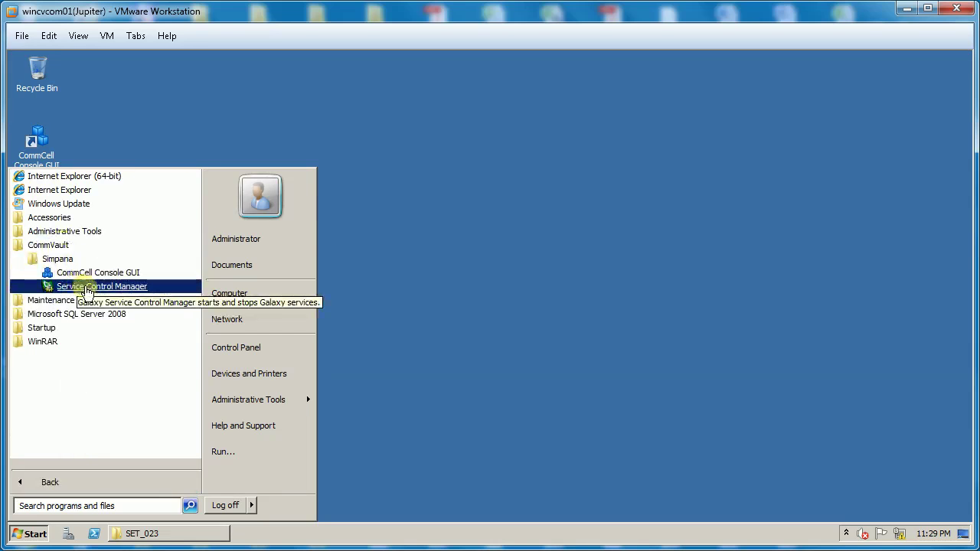
left_click(159, 290)
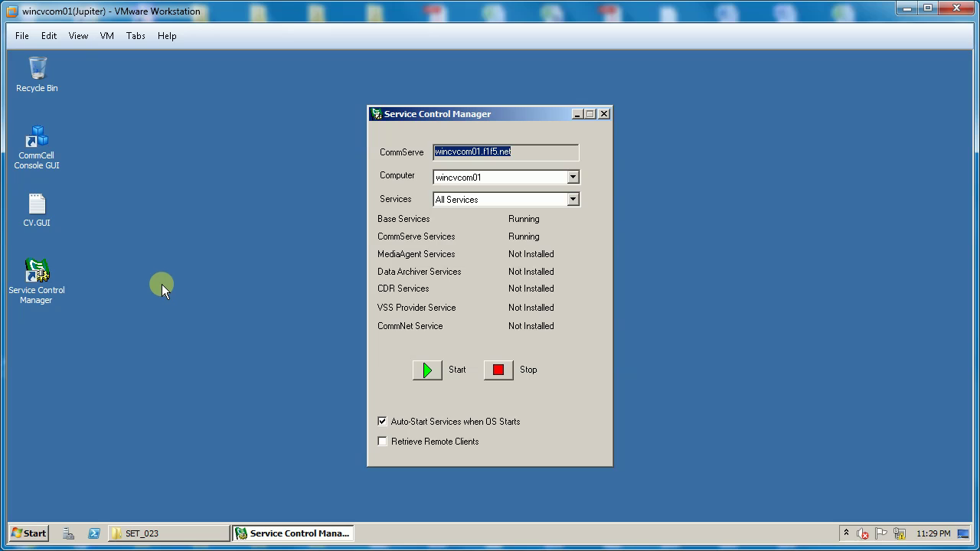
left_click(496, 370)
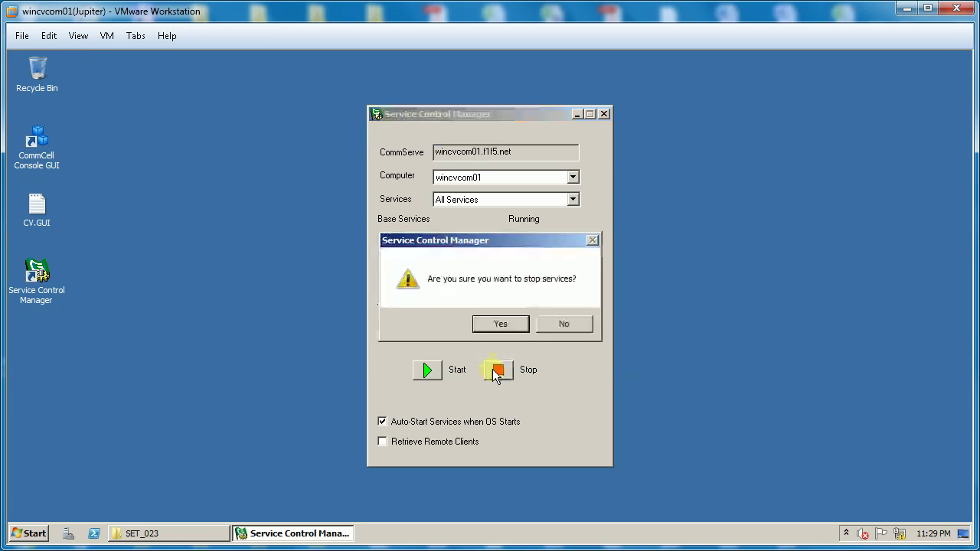
left_click(500, 324)
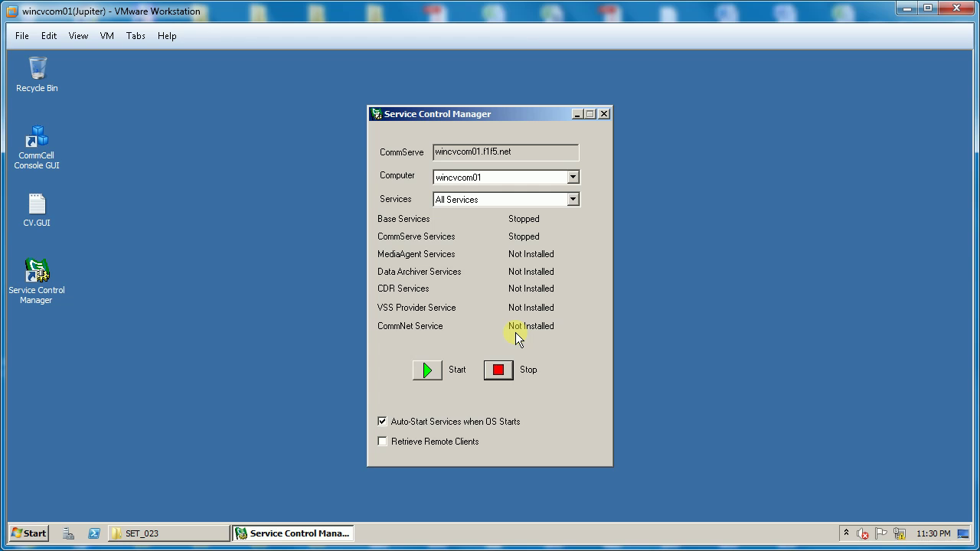
left_click(605, 114)
Open the folder C:\Program Files\CommVault\Simpana\Base in Explorer.
left_click(38, 532)
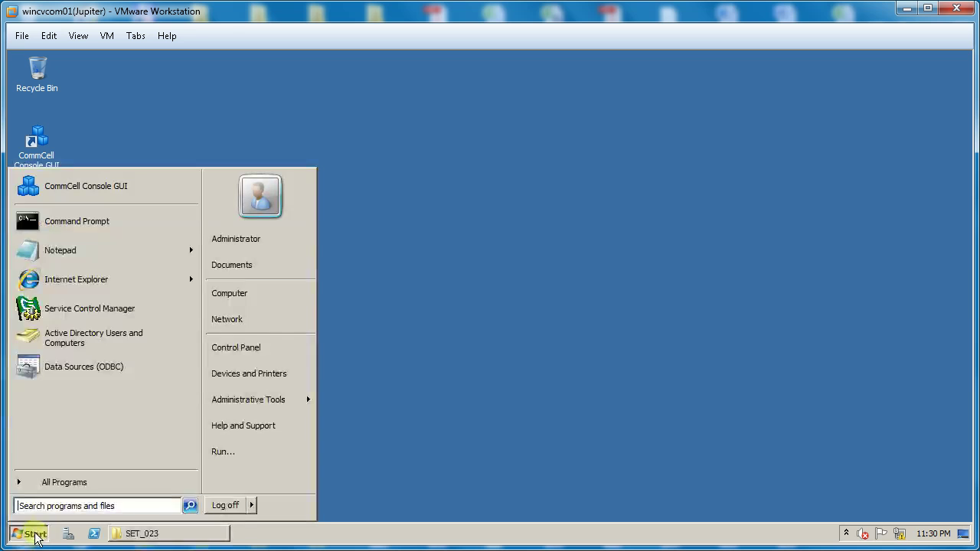
left_click(268, 294)
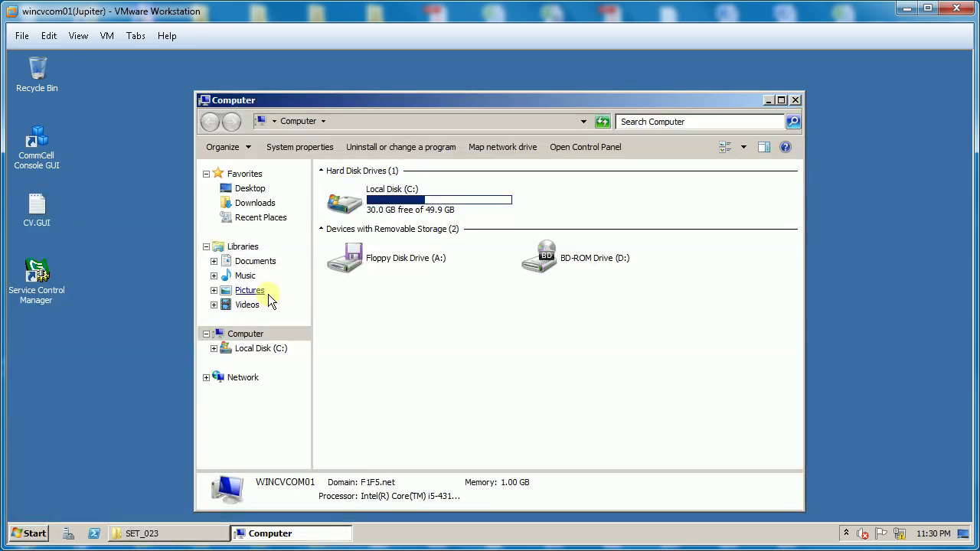
double_click(476, 200)
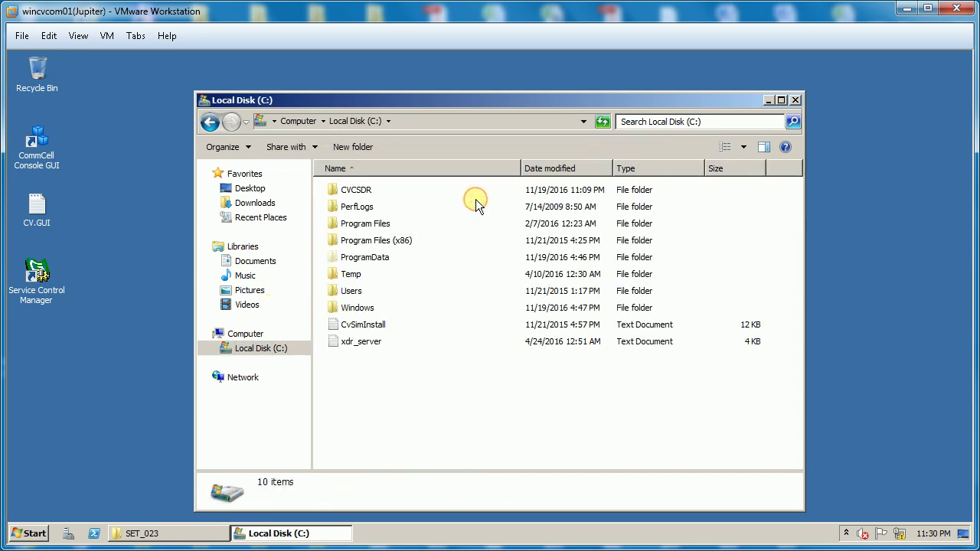
double_click(407, 225)
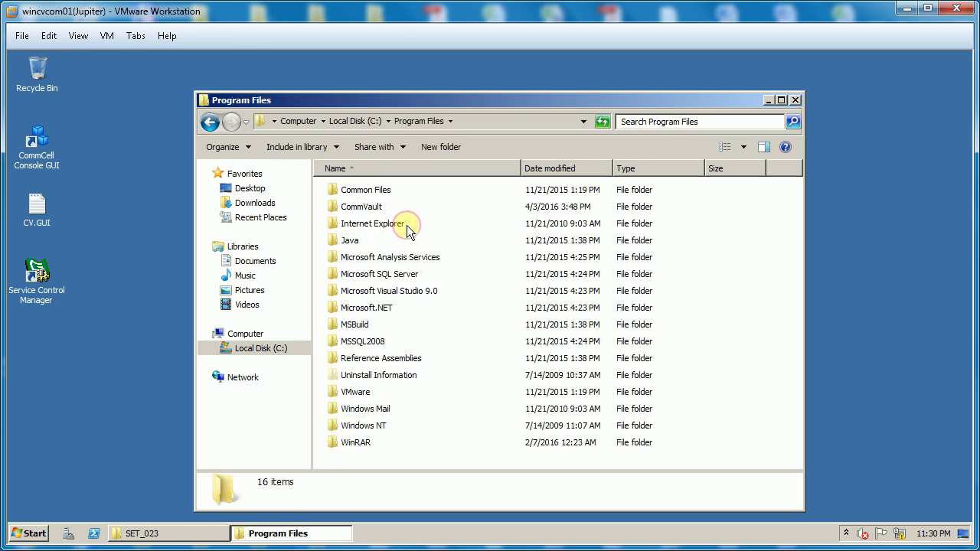
double_click(416, 206)
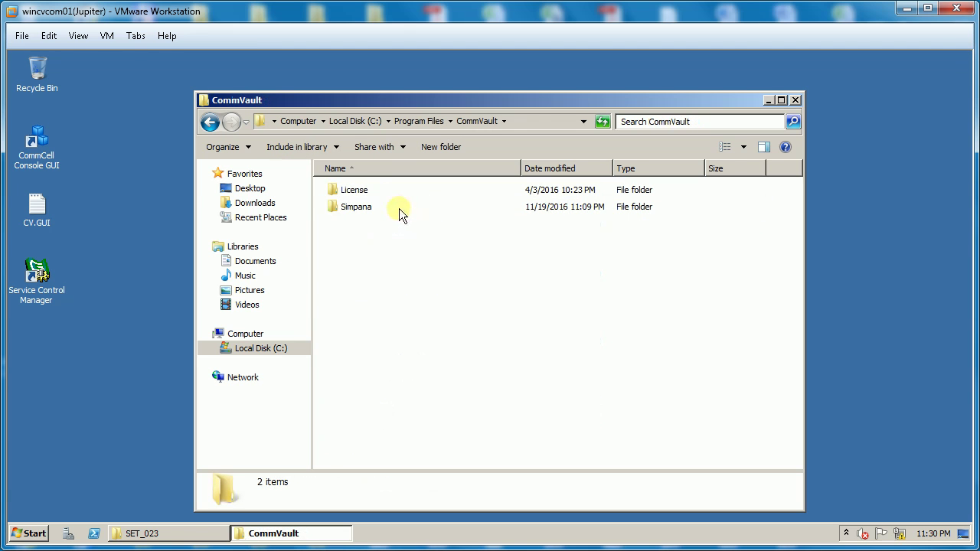
double_click(392, 209)
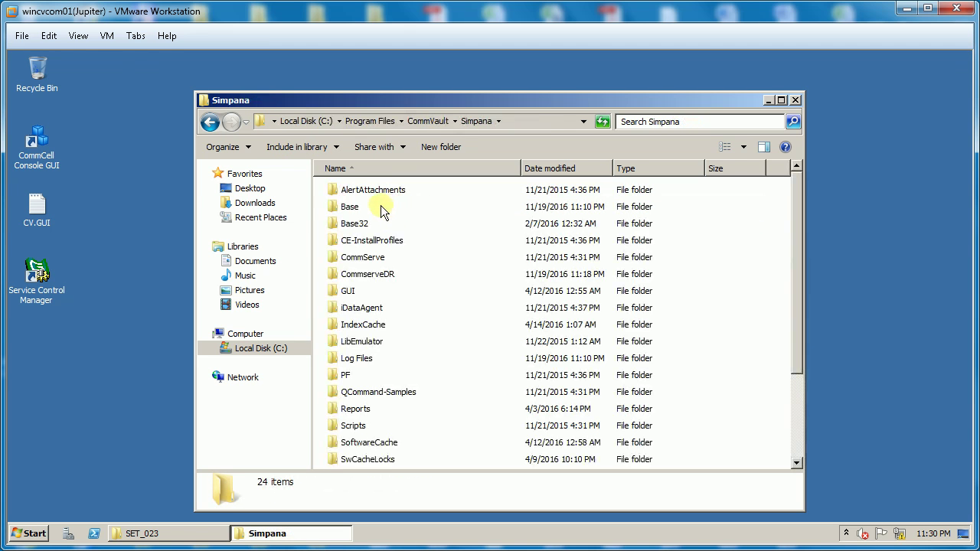
double_click(381, 209)
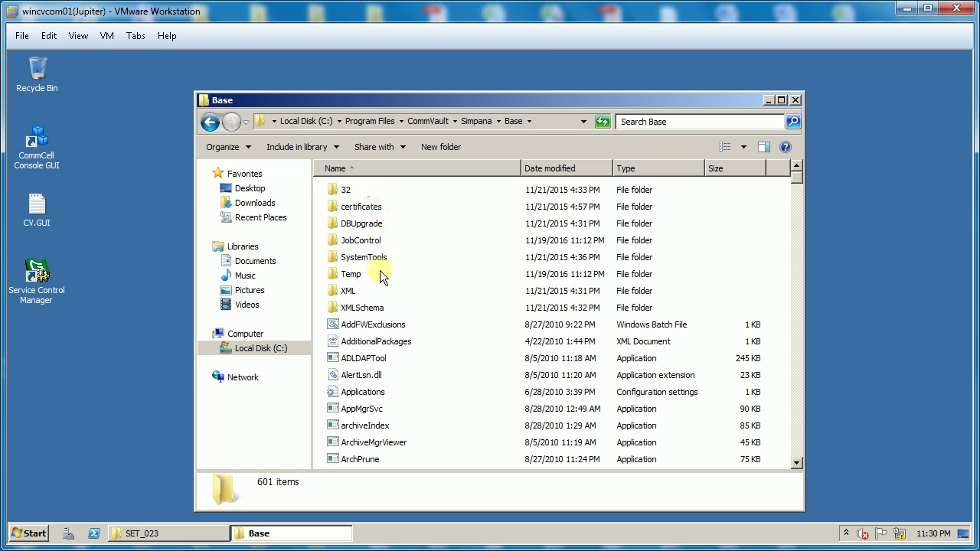
Locate CommserveDisasterRecoveryGUI in the Base folder, run it as administrator and minimize the folder window.
left_click(366, 326)
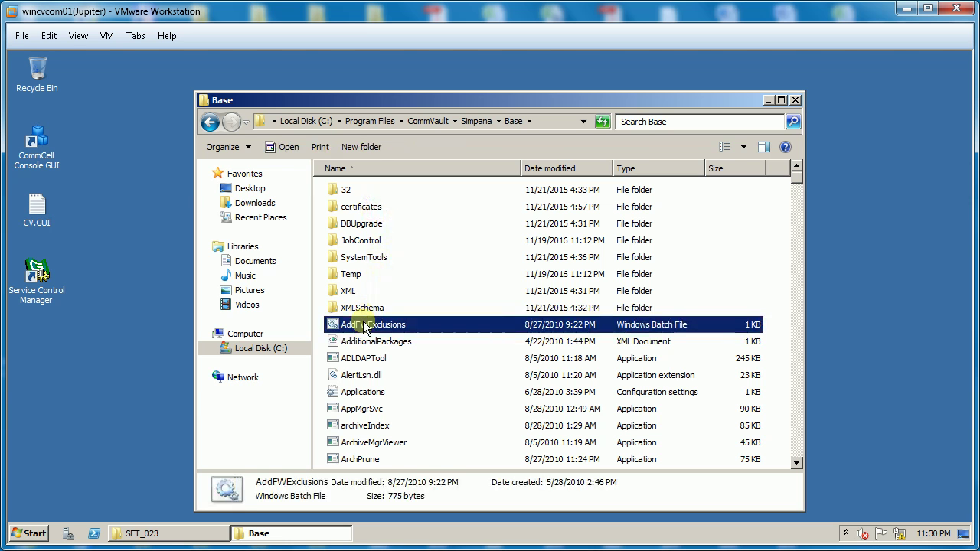
type("comm")
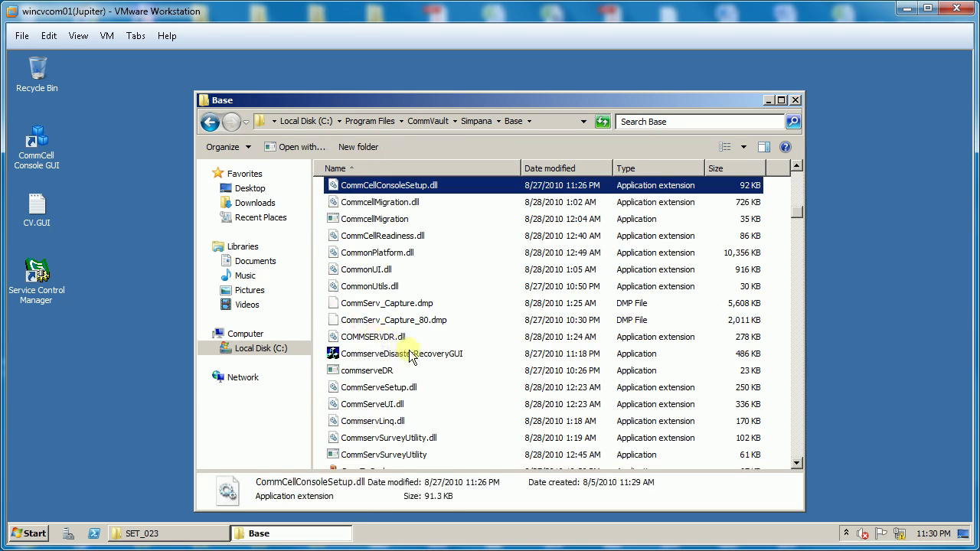
left_click(411, 357)
right_click(495, 355)
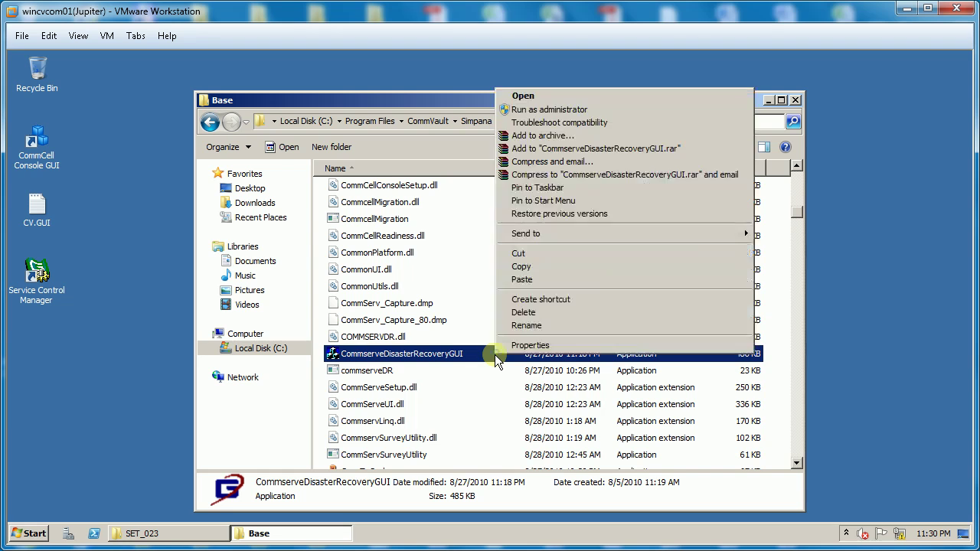
left_click(533, 111)
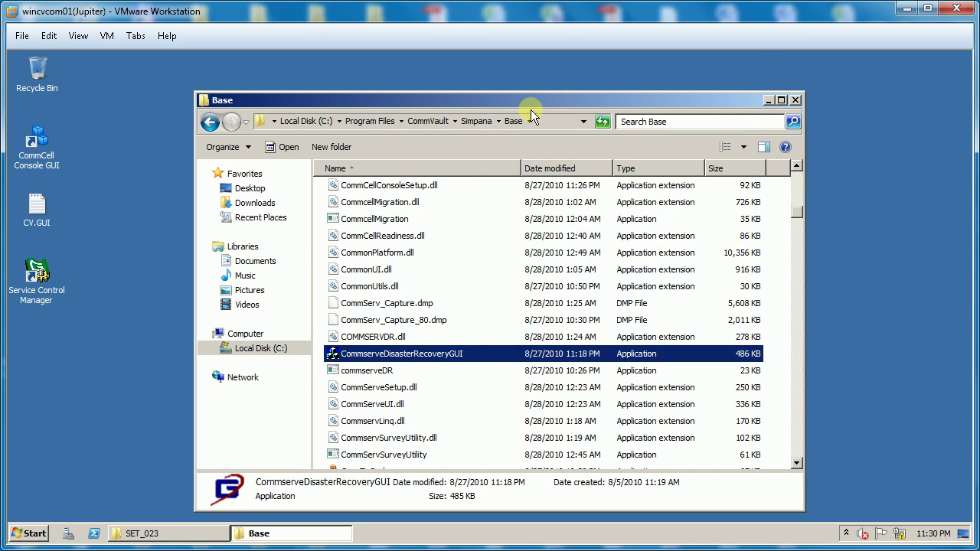
left_click(770, 99)
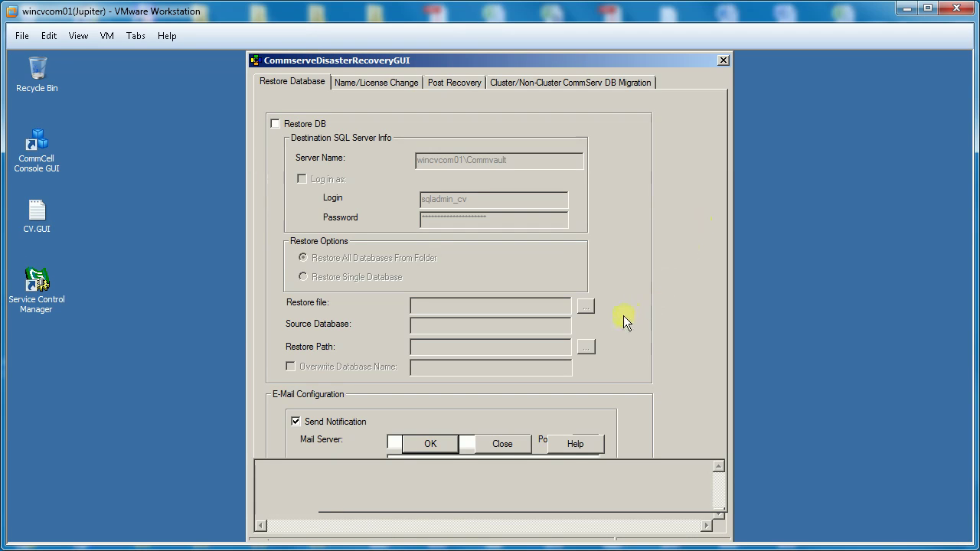
Enable the Restore DB option and highlight the destination SQL server name.
left_click(300, 125)
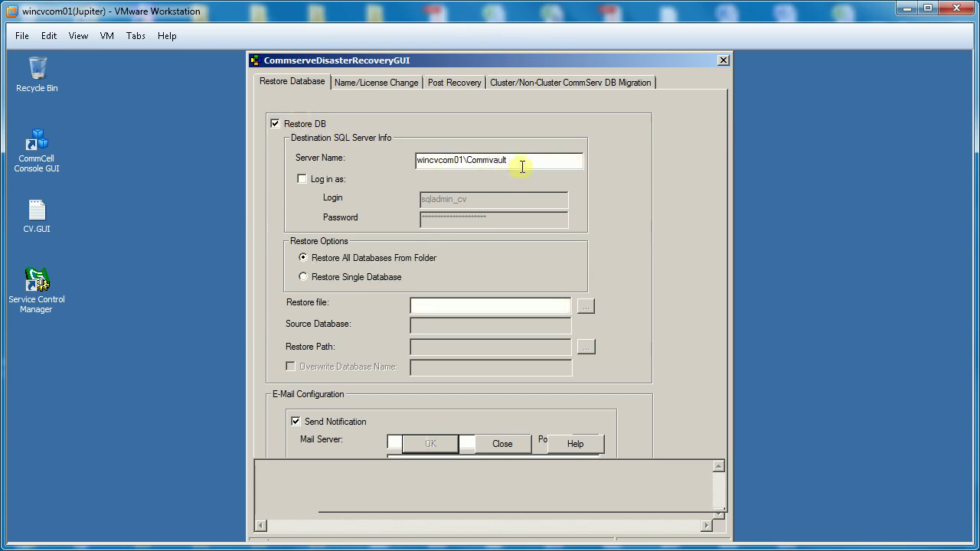
left_click_drag(518, 161, 413, 166)
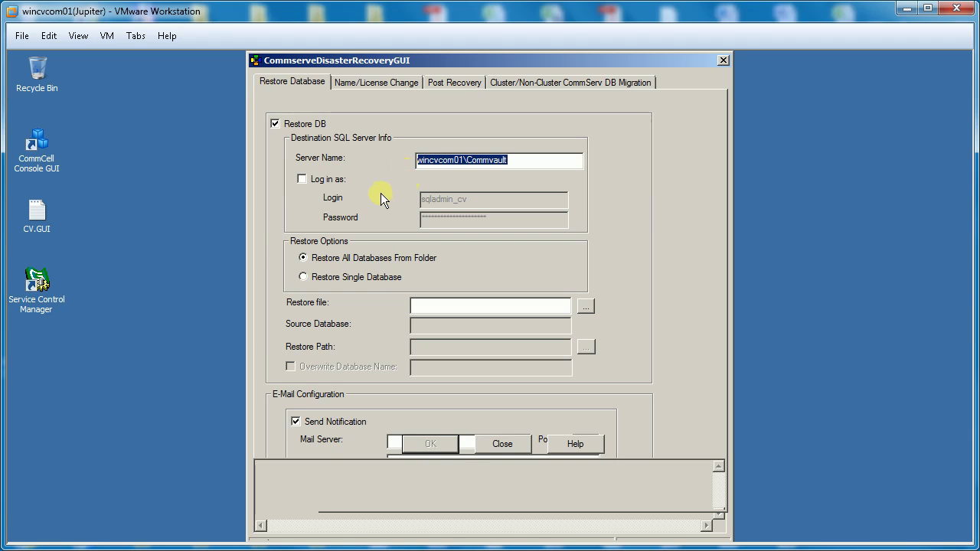
left_click(325, 184)
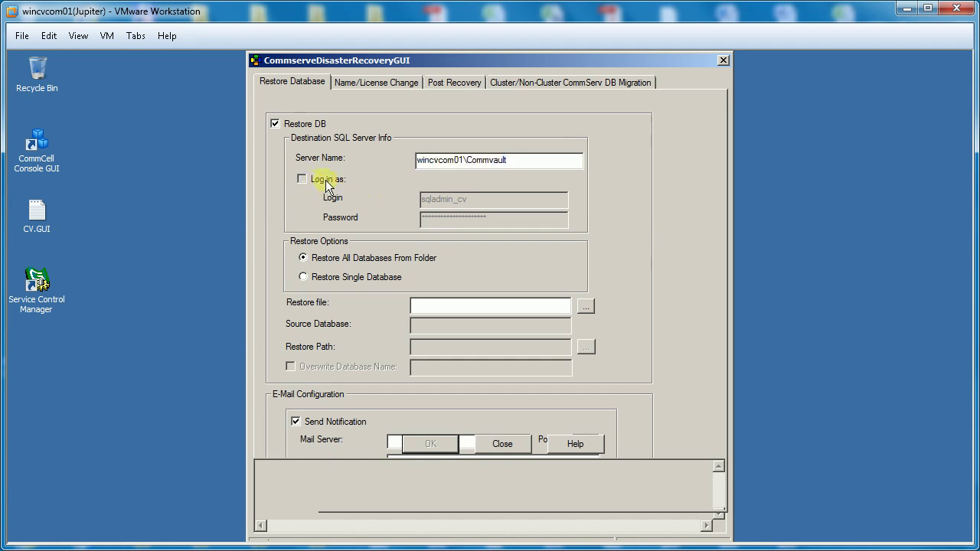
left_click(326, 180)
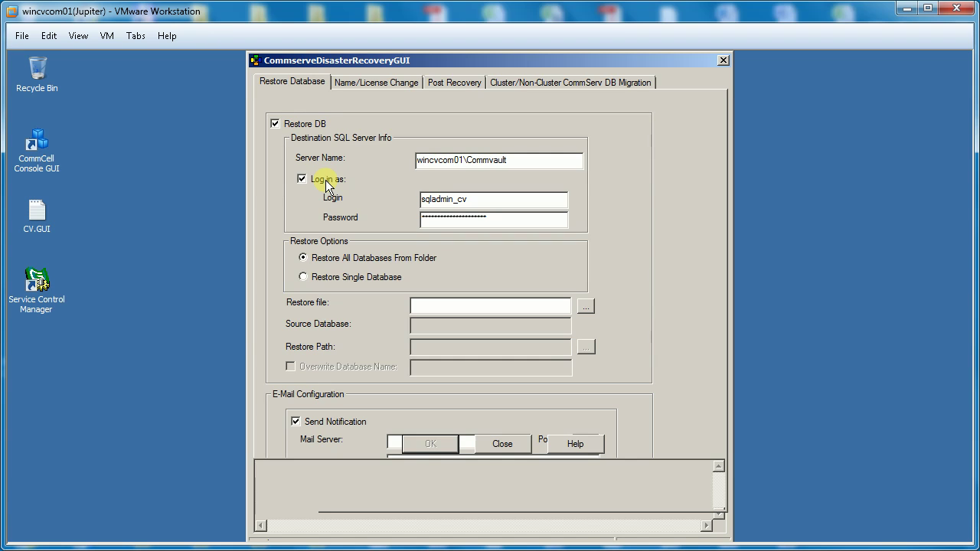
left_click(326, 180)
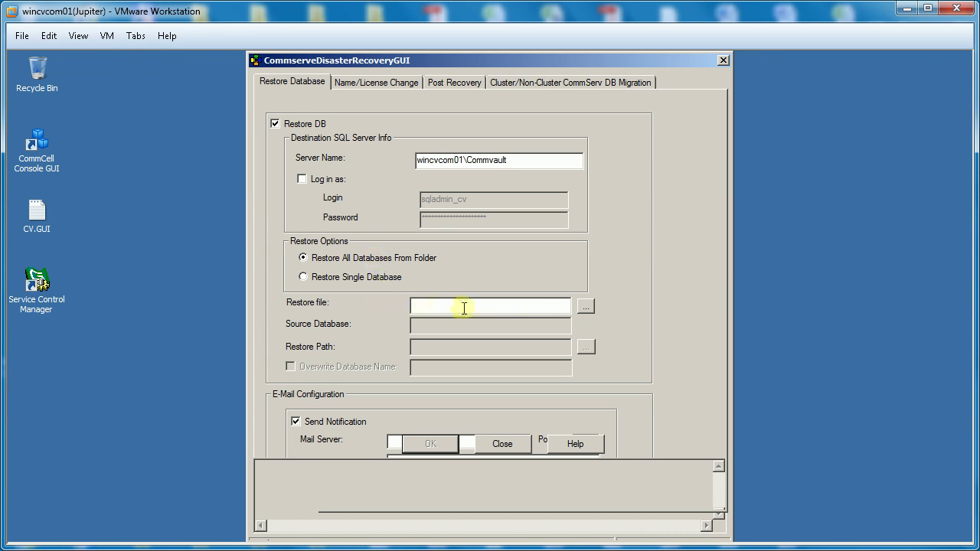
Set the restore file to the backup folder C:\CVCSDR\SET_023, closing the open SET_023 Explorer window, and highlight the chosen path.
left_click(583, 307)
left_click(389, 291)
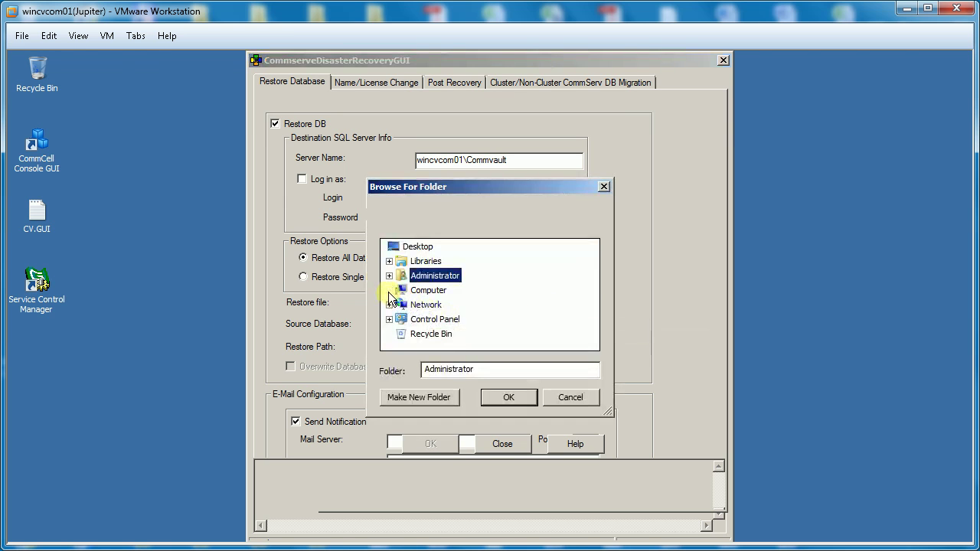
left_click(396, 320)
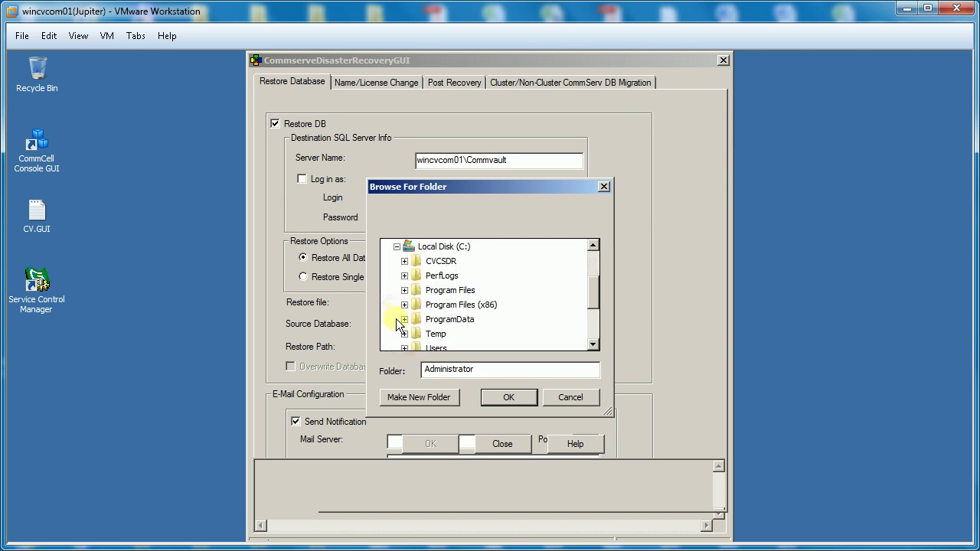
left_click(404, 261)
left_click(445, 277)
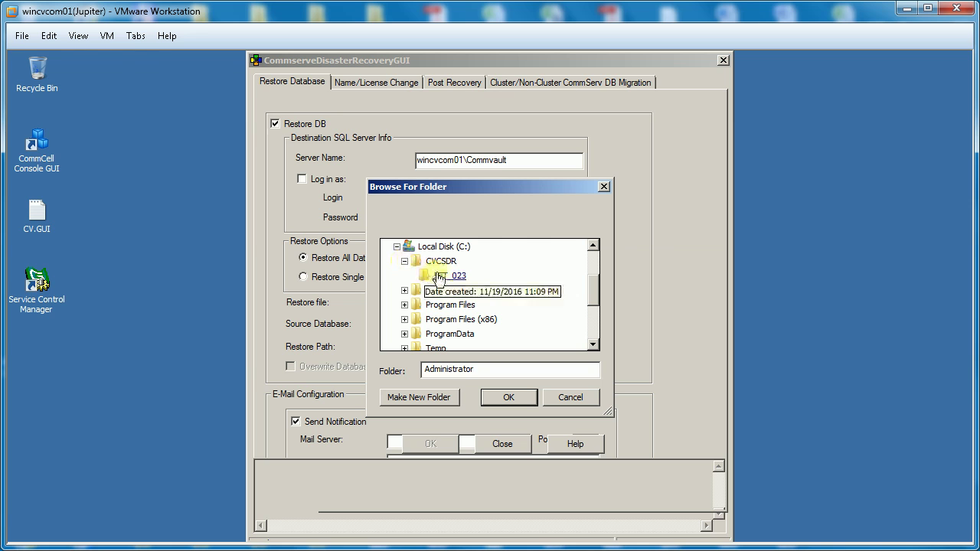
left_click(197, 535)
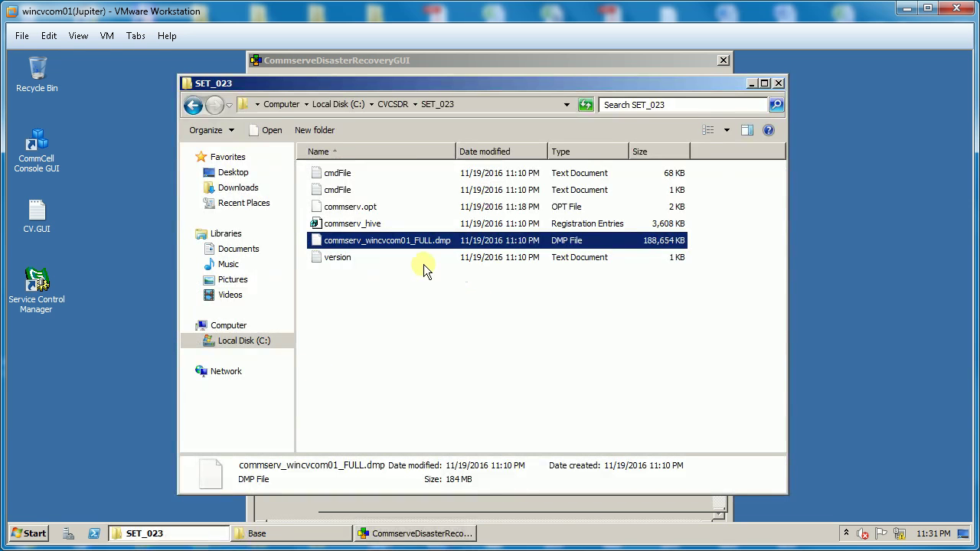
left_click(780, 83)
left_click(509, 398)
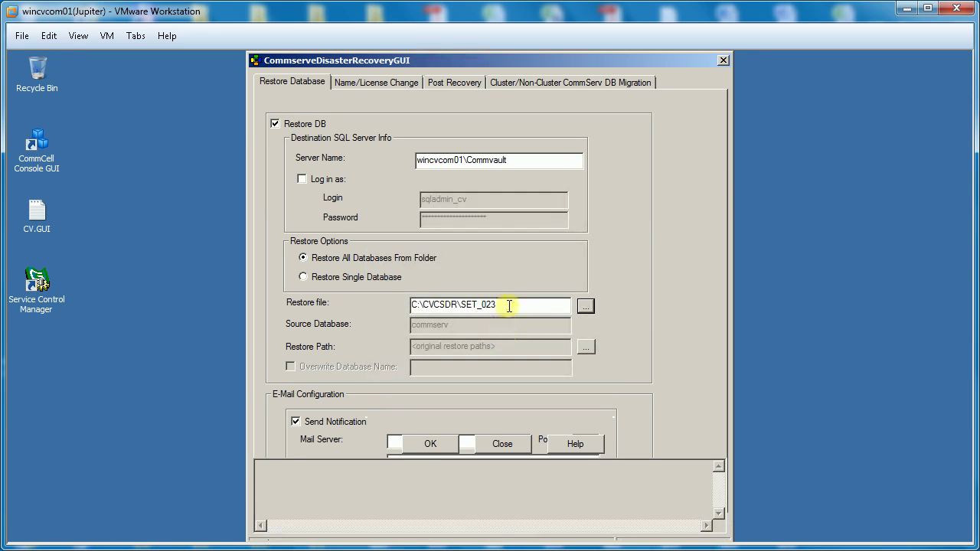
left_click_drag(509, 305, 408, 305)
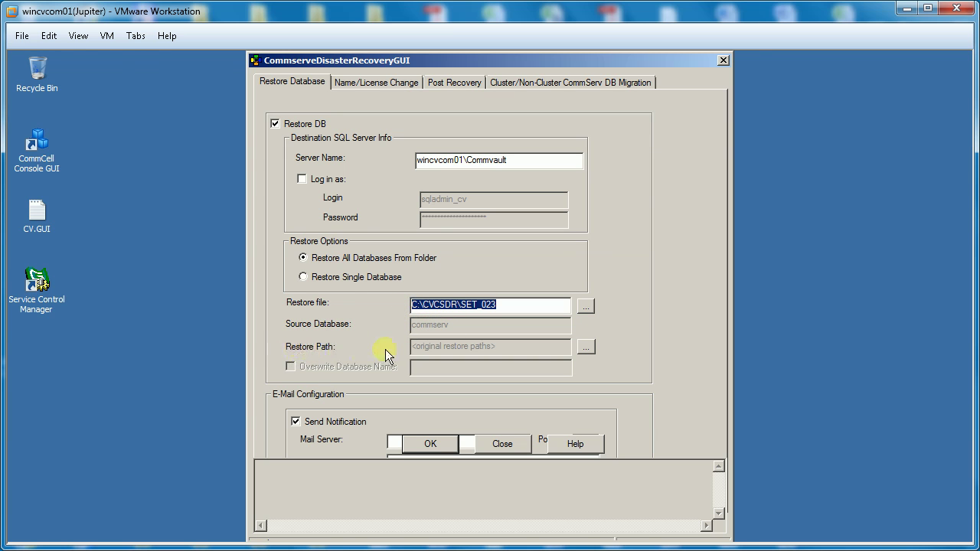
Open the restore path file list and copy the folder part of the commserv.mdf physical file name.
left_click(586, 347)
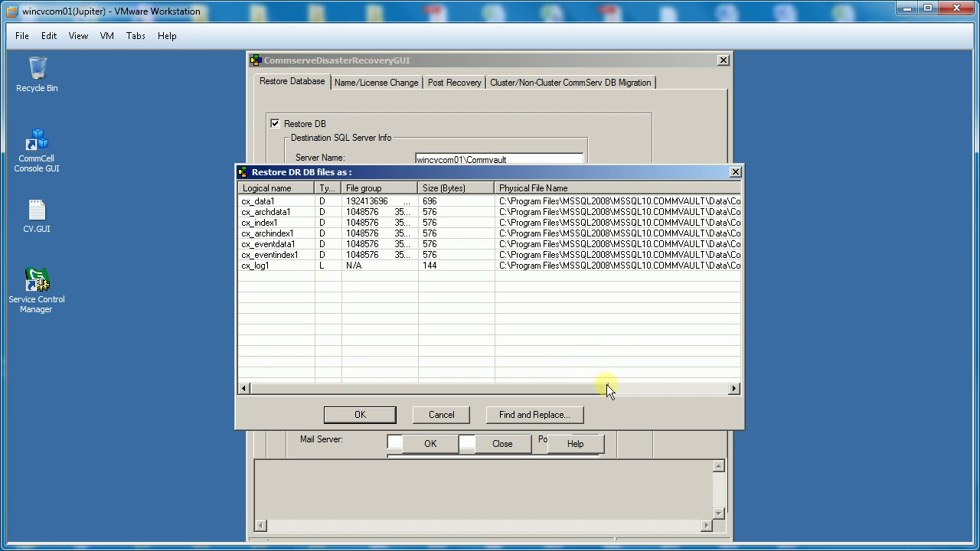
left_click(628, 389)
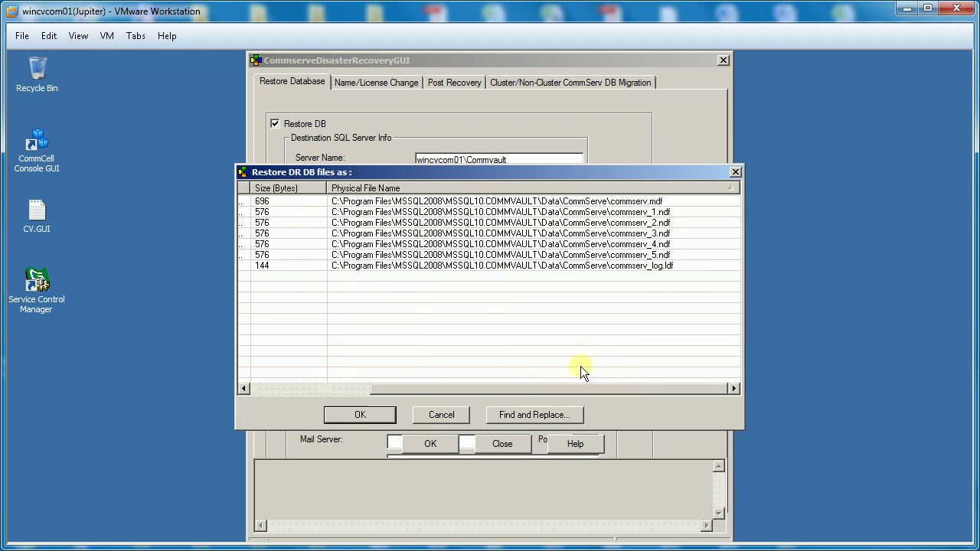
left_click(512, 202)
left_click(512, 202)
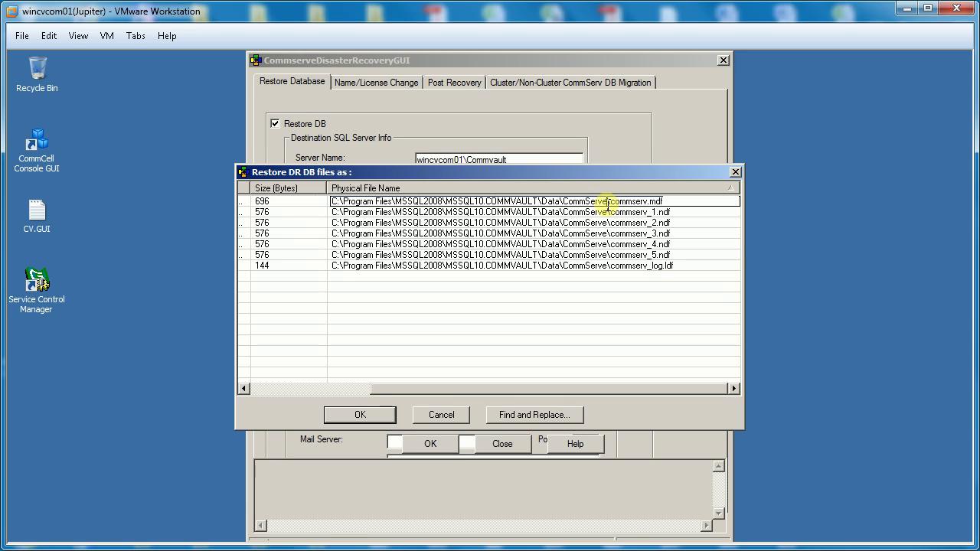
left_click_drag(608, 203, 291, 208)
key("ctrl+c")
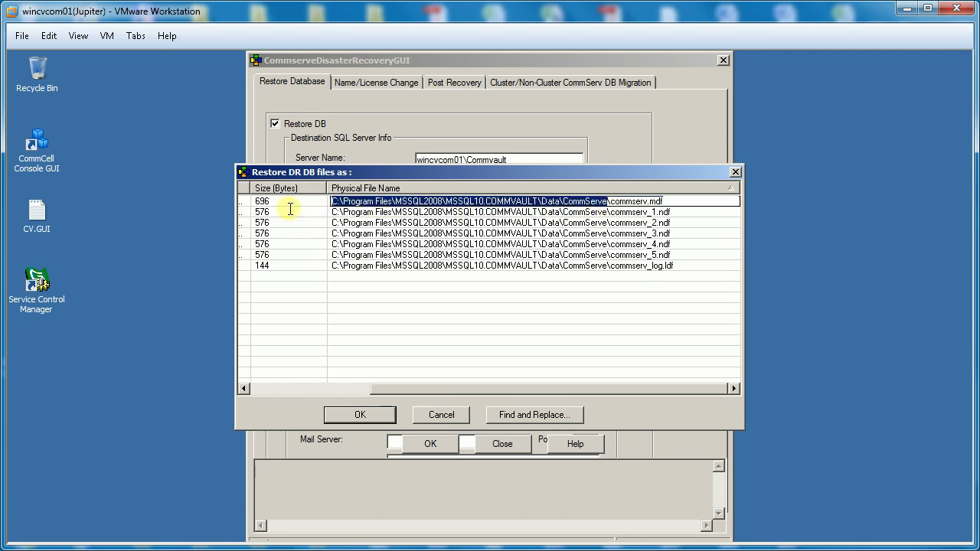
Open C:\Program Files\MSSQL2008\MSSQL10.COMMVAULT\Data\CommServe from the copied path, inspect the commserv database files and close the folder.
left_click(17, 540)
left_click(220, 452)
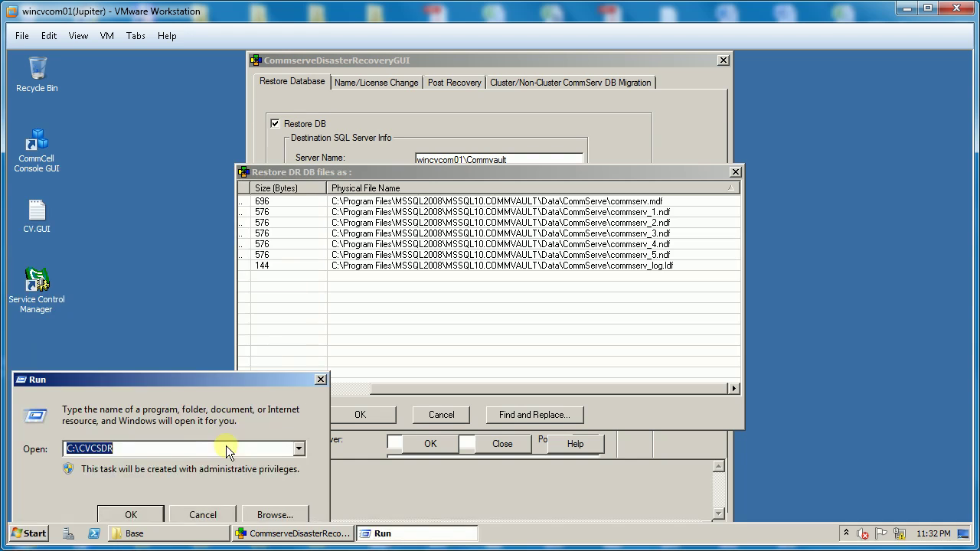
key("ctrl+v")
left_click(131, 515)
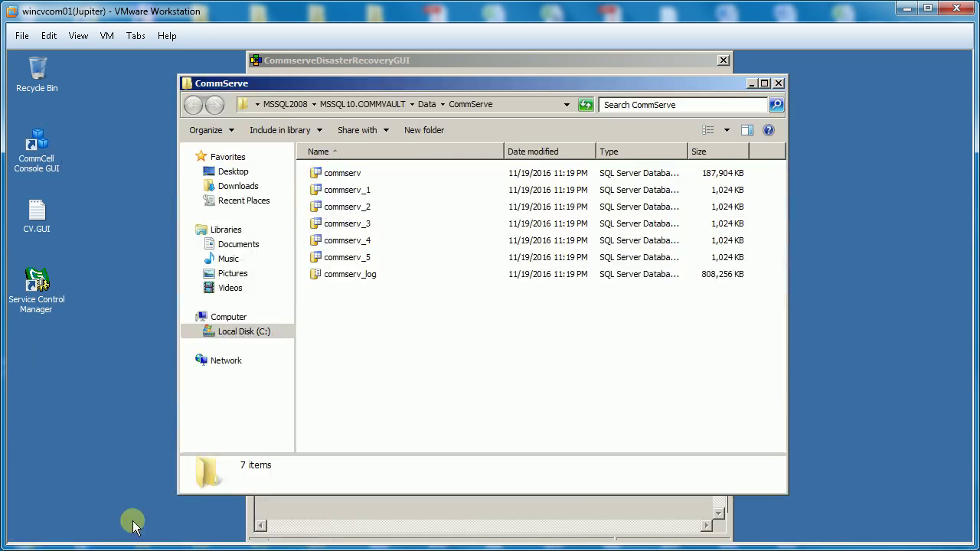
left_click(357, 172)
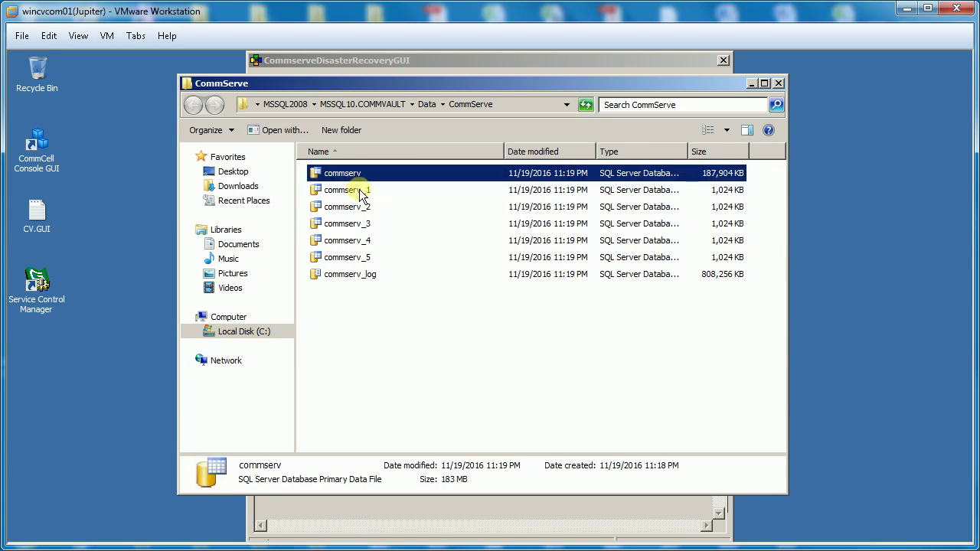
left_click(360, 191)
key("ctrl+KP_Add")
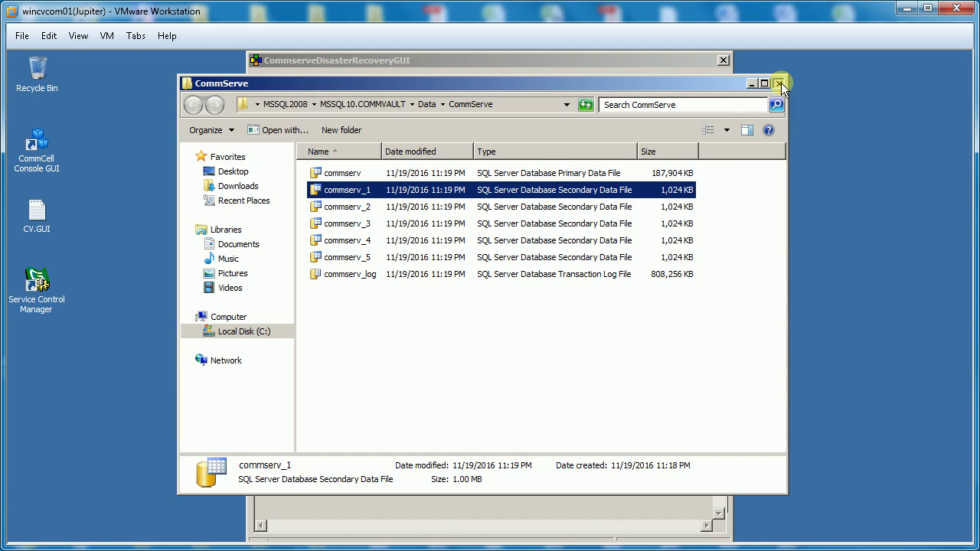
left_click(781, 83)
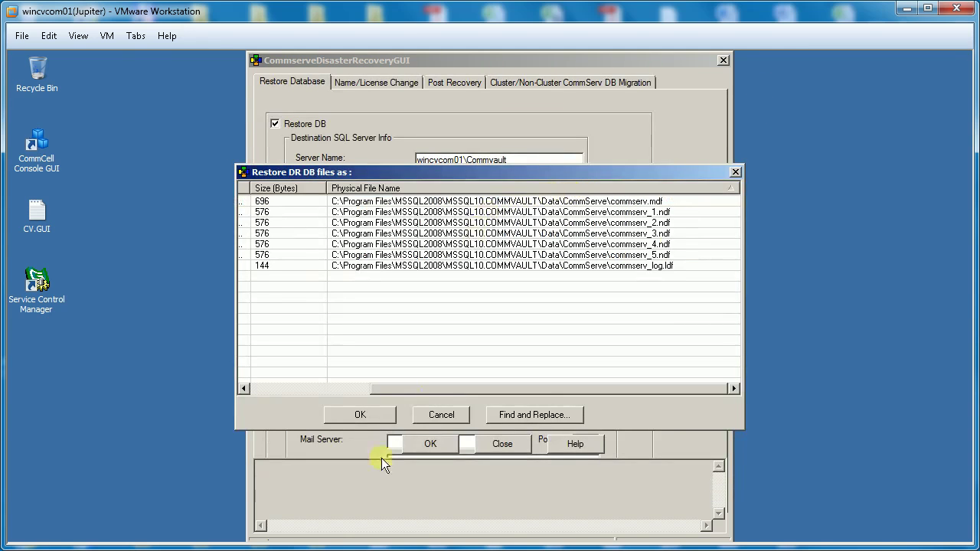
Accept the listed physical file paths with overwriting of the existing database, and run the restore with Send Notification disabled.
left_click(365, 420)
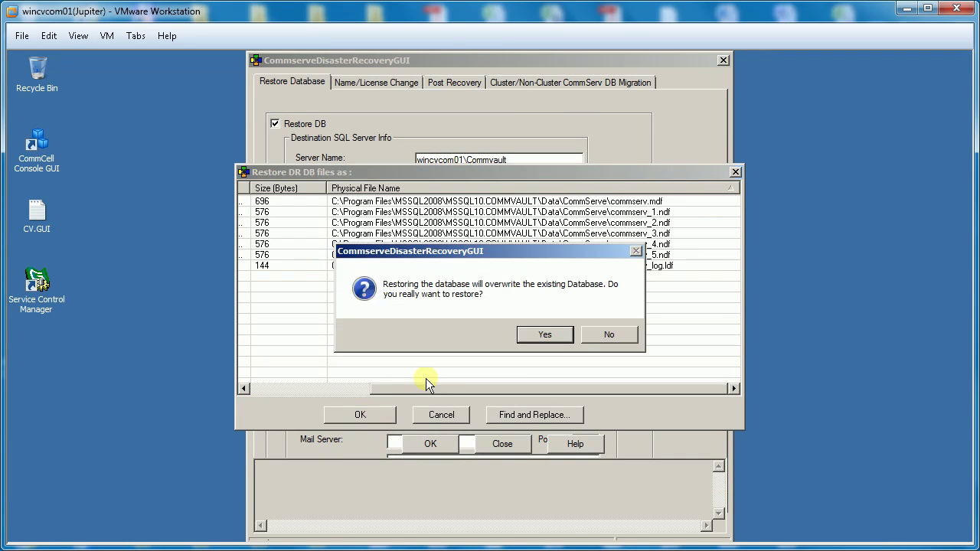
left_click(535, 337)
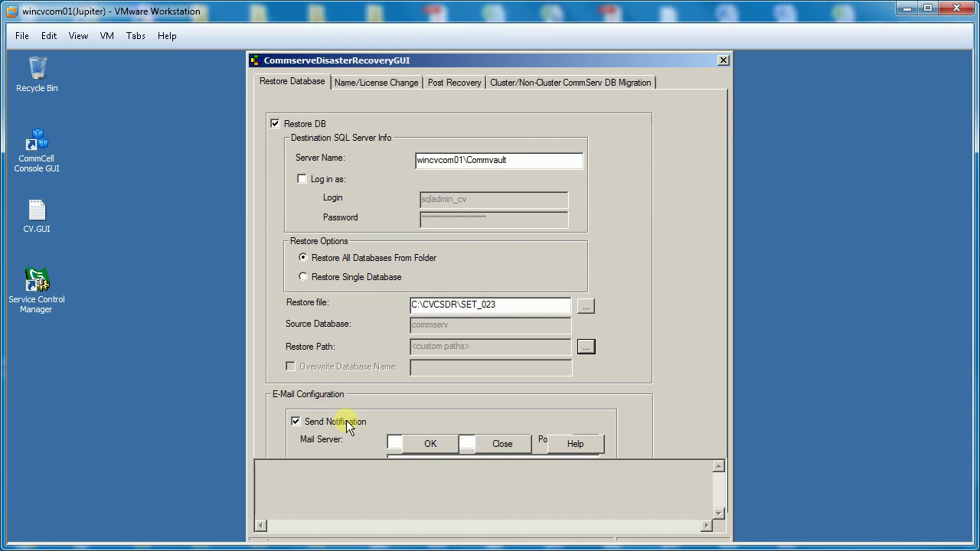
left_click(347, 425)
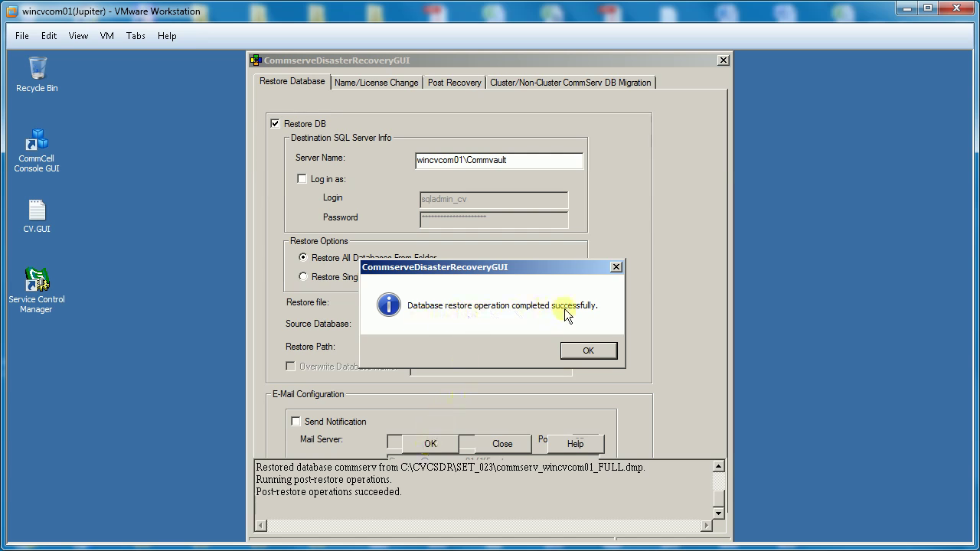
left_click(587, 351)
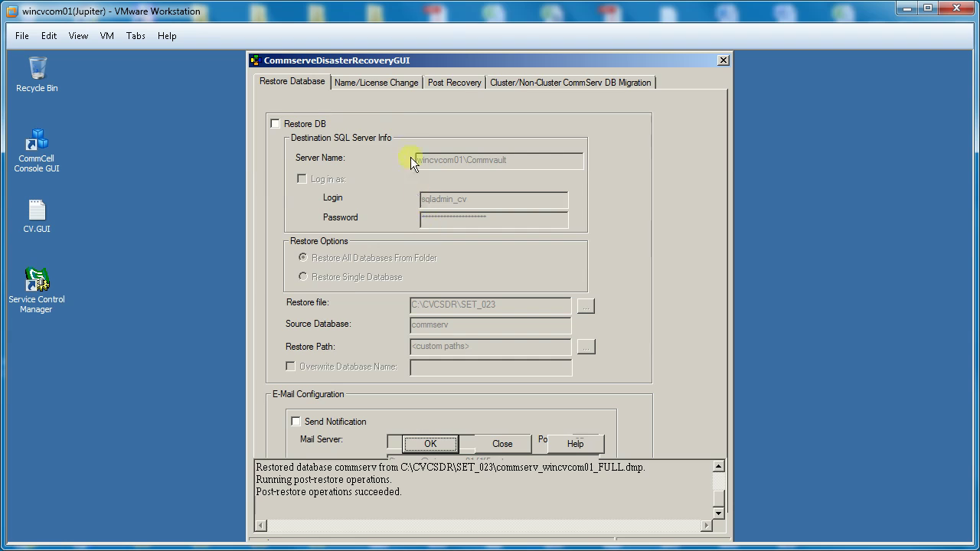
Examine the CommServe Name Change host names and the Activate License option, leaving both options disabled.
left_click(393, 84)
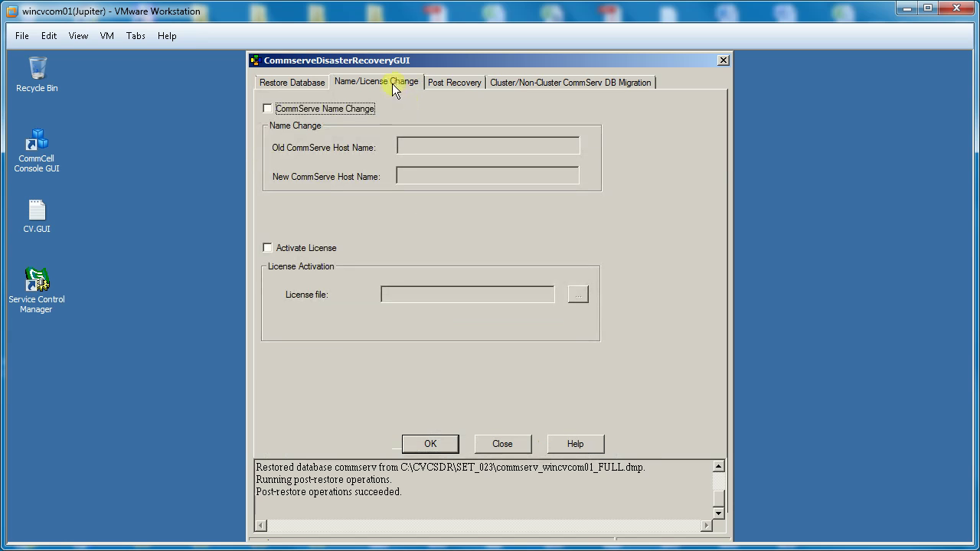
left_click(358, 112)
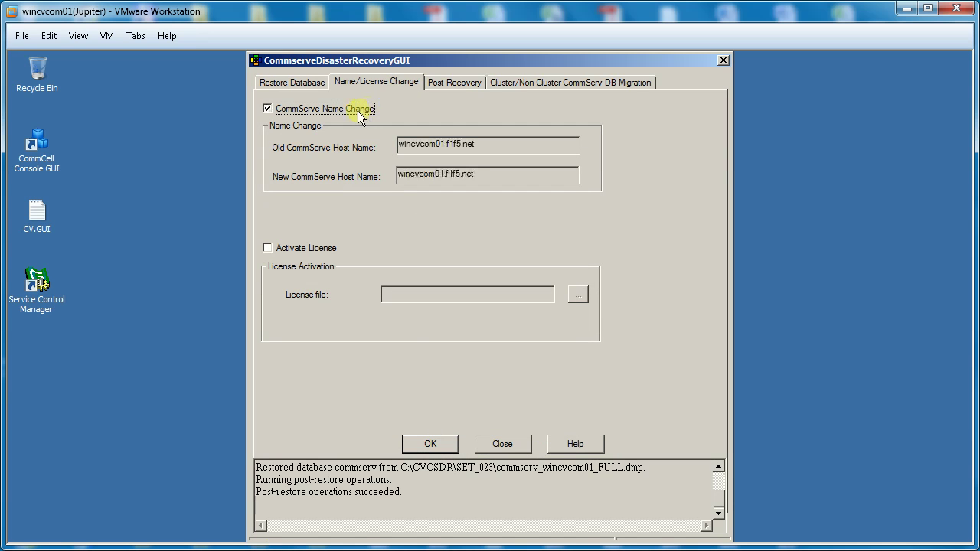
left_click(358, 112)
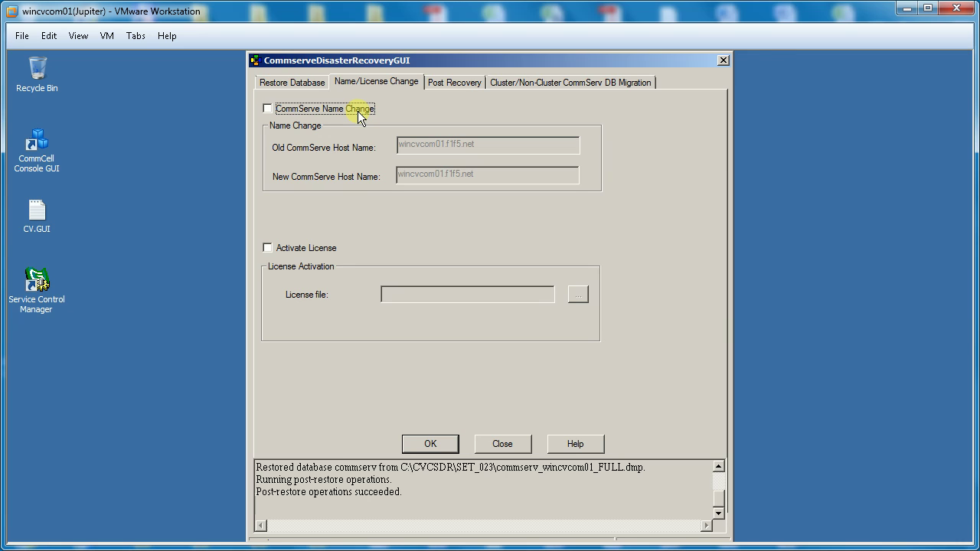
left_click(316, 251)
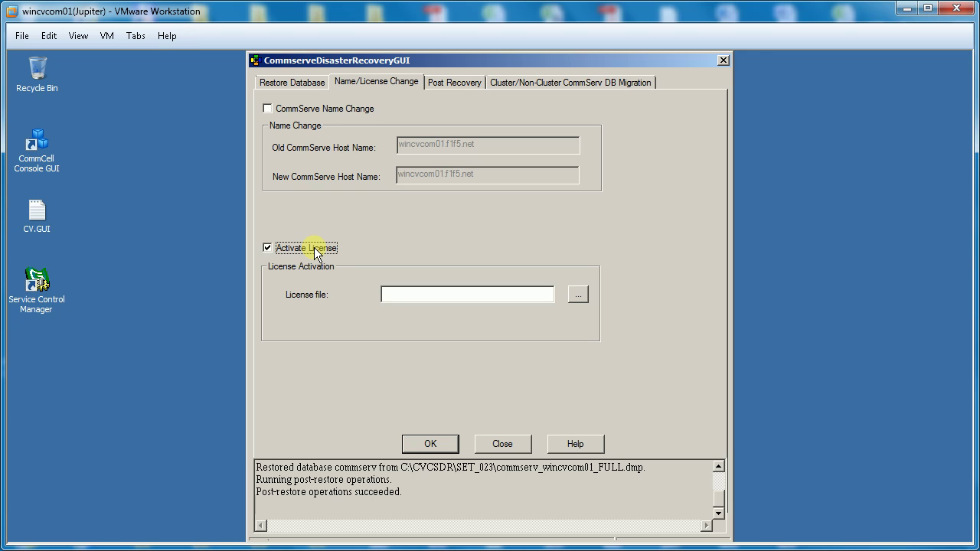
left_click(315, 250)
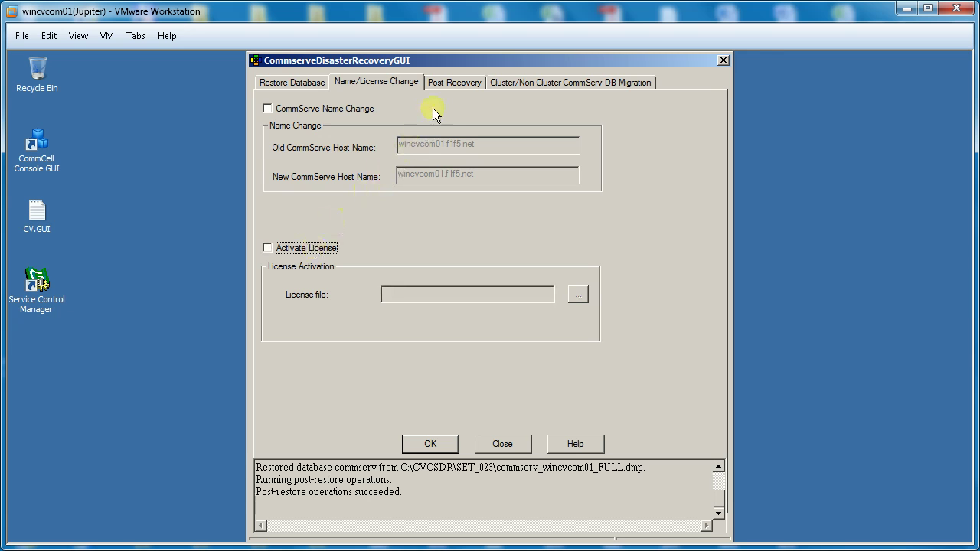
Perform the post recovery operations with only Suspend Running Jobs enabled, and close the disaster recovery tool.
left_click(452, 82)
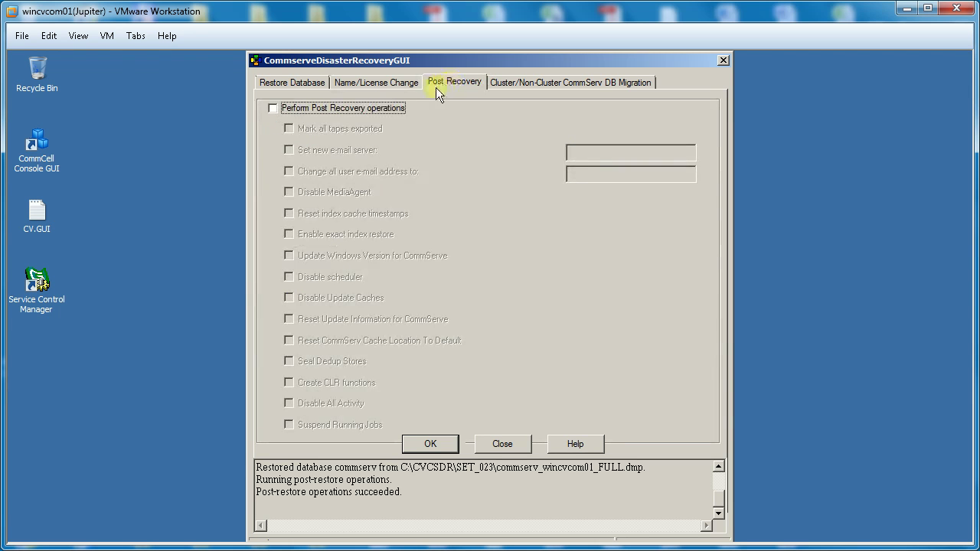
left_click(385, 107)
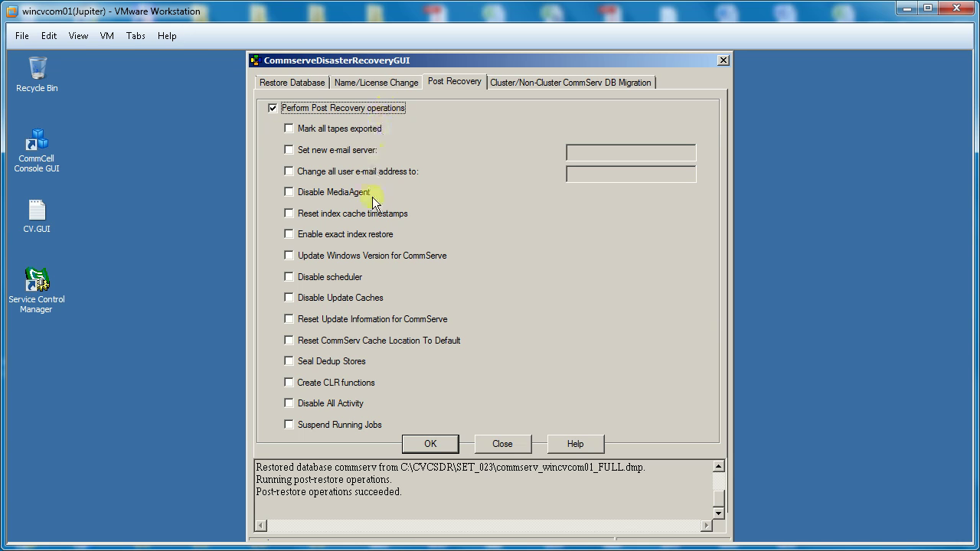
left_click(330, 428)
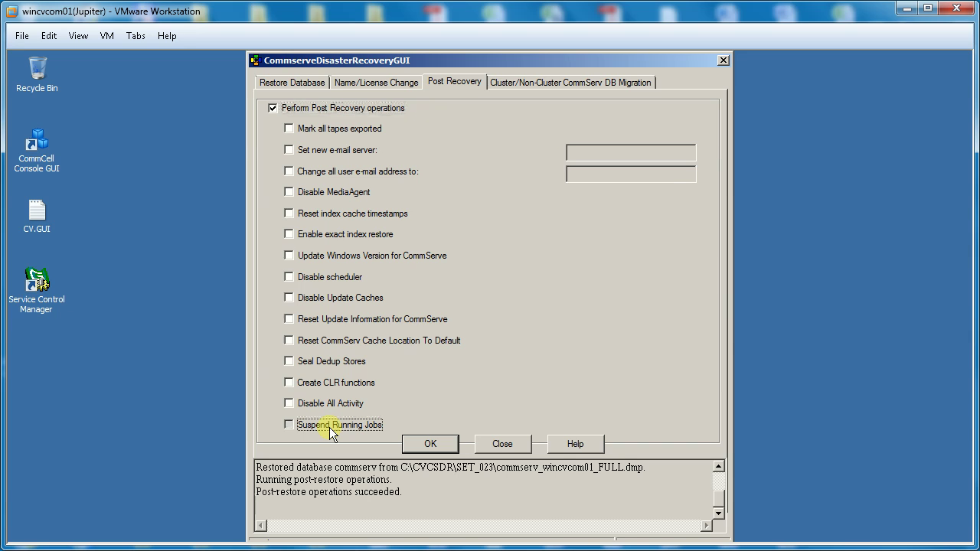
left_click(429, 450)
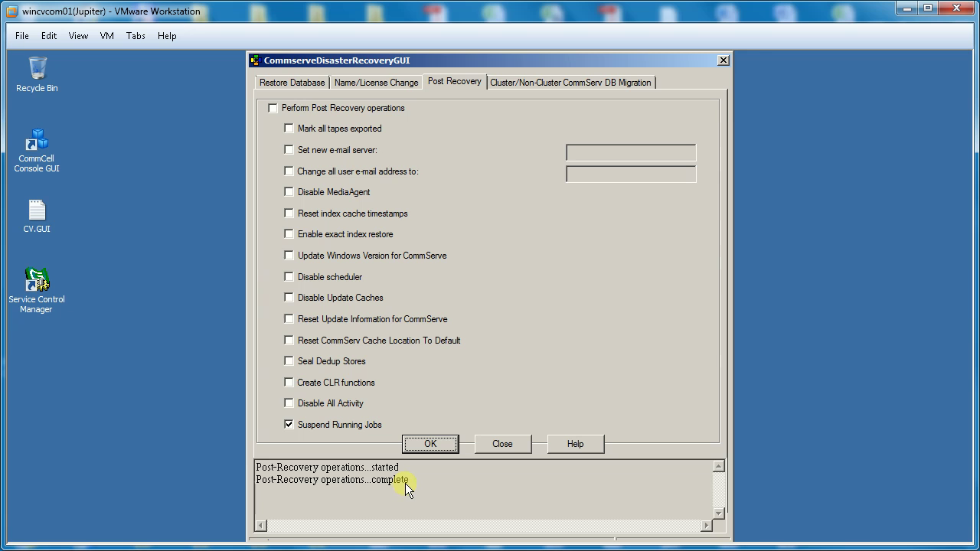
left_click(502, 445)
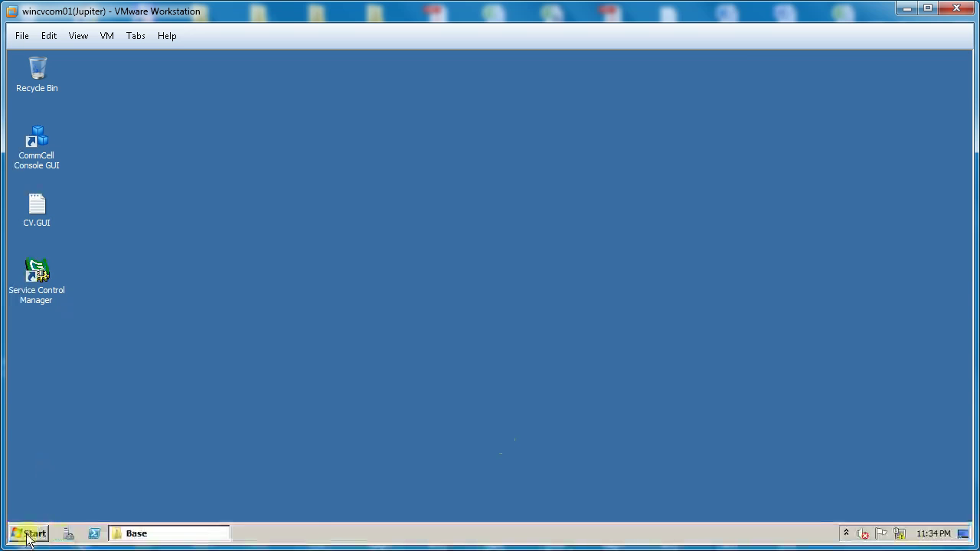
Start all services on wincvcom01 with the Simpana Service Control Manager and close it.
left_click(23, 533)
left_click(49, 483)
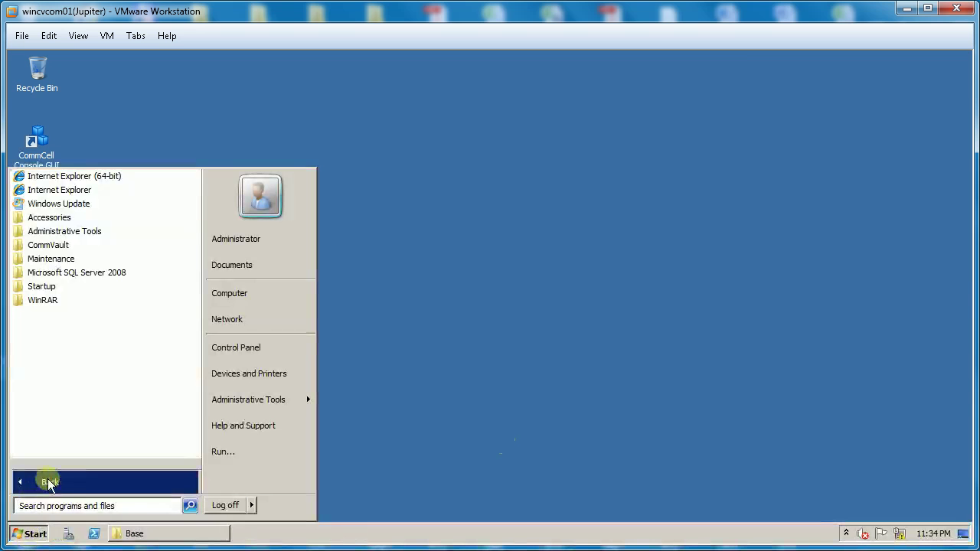
left_click(64, 246)
left_click(57, 259)
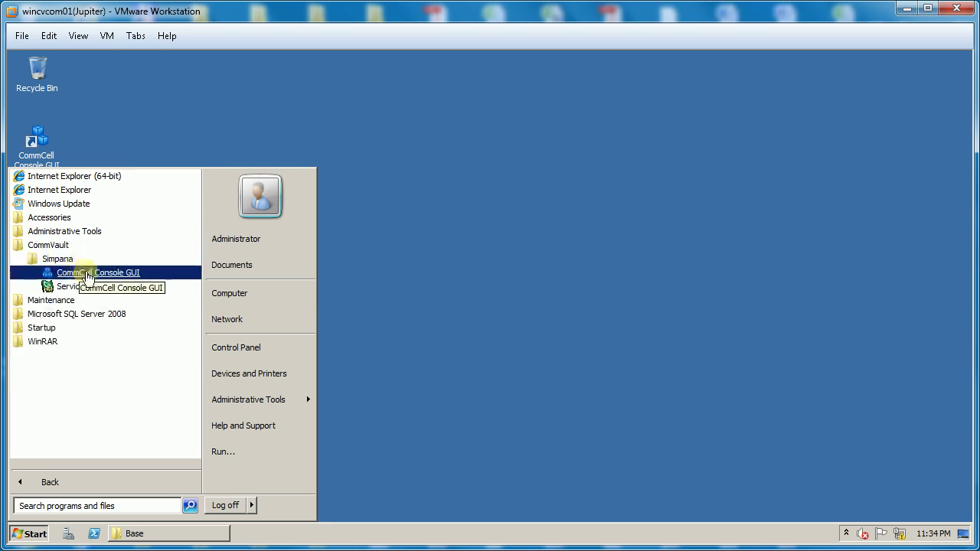
left_click(156, 288)
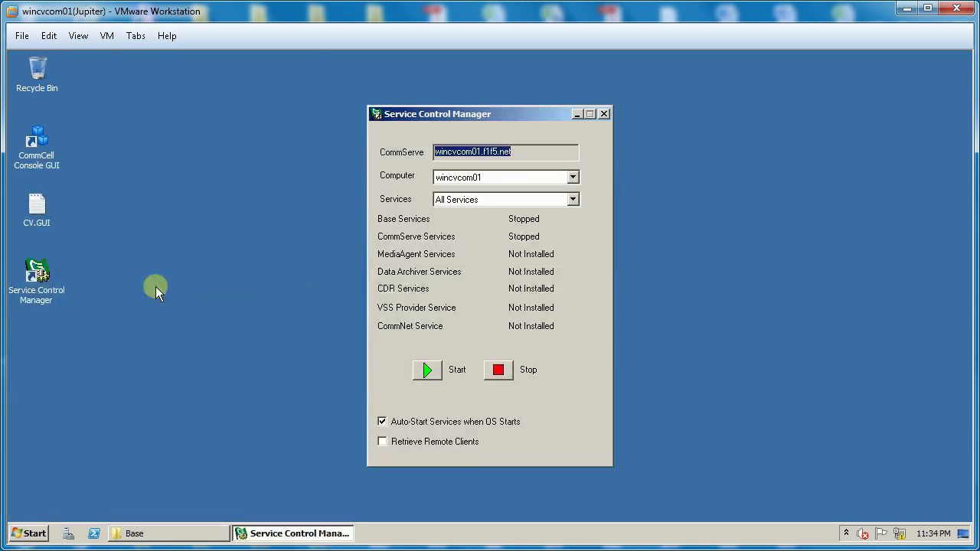
left_click(427, 372)
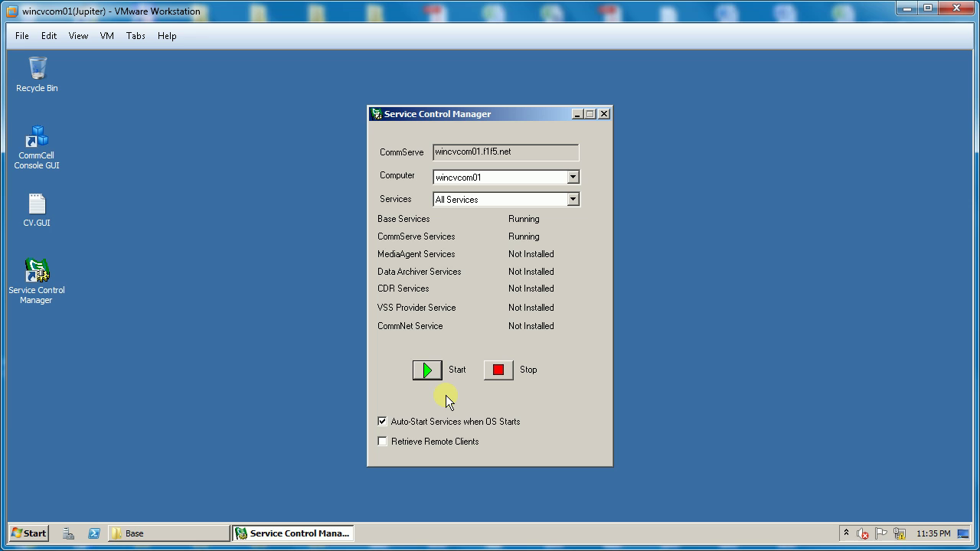
left_click(604, 114)
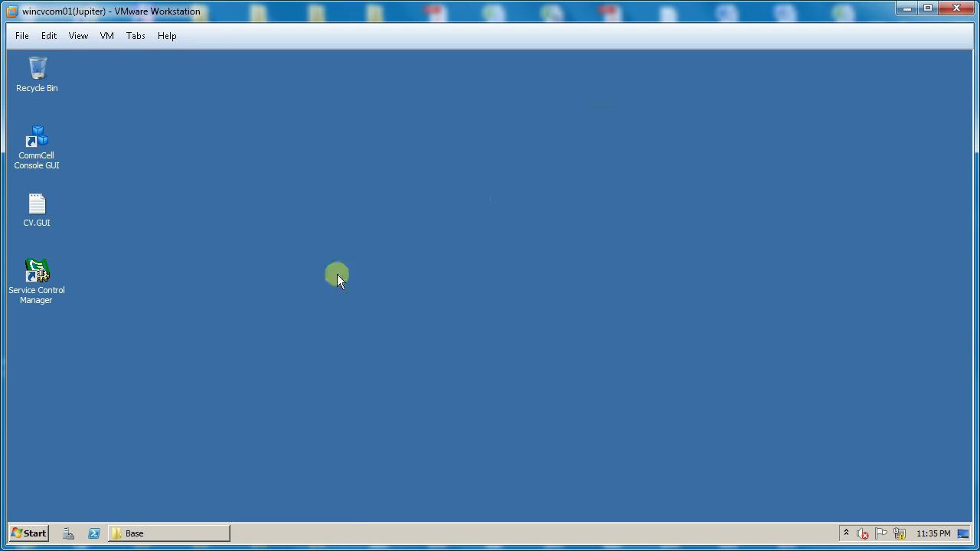
Launch the CommCell Console and enter the user name cvadmin and the account password for wincvcom01.f1f5.net.
left_click(27, 533)
left_click(48, 481)
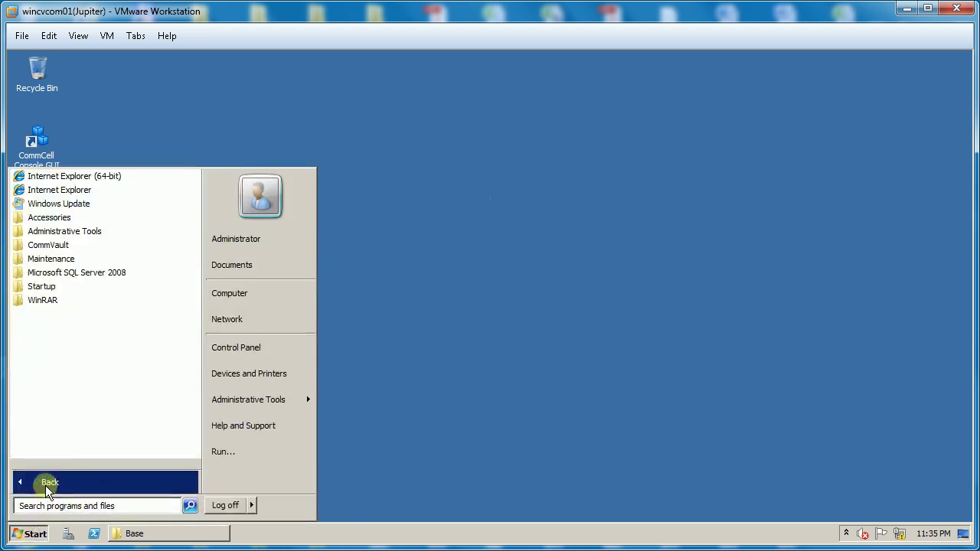
left_click(83, 246)
left_click(84, 259)
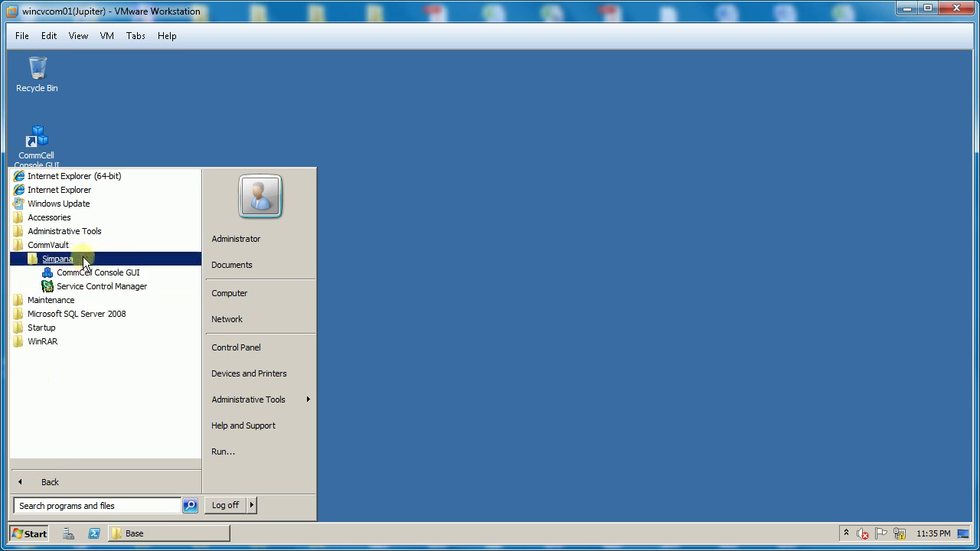
left_click(153, 272)
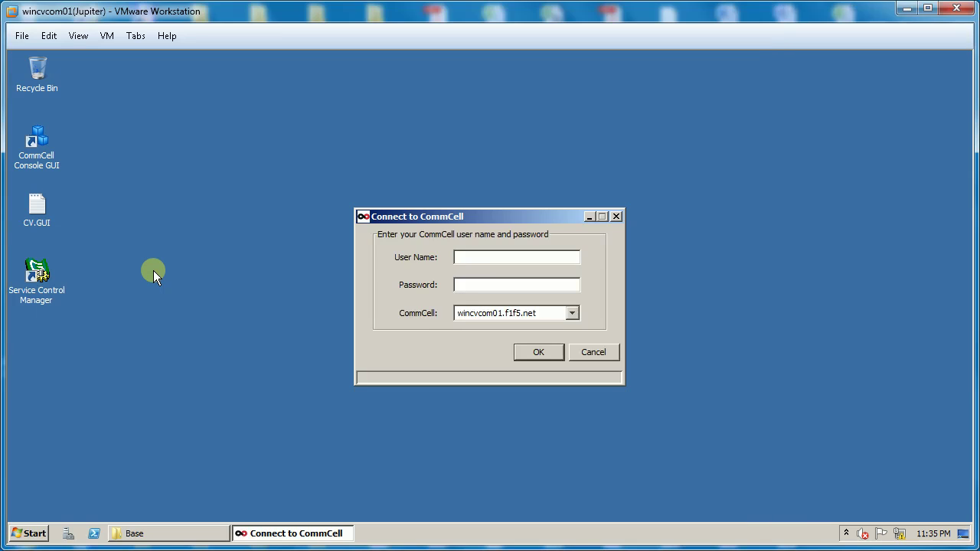
type("cvadmin")
key("Tab")
type("*******")
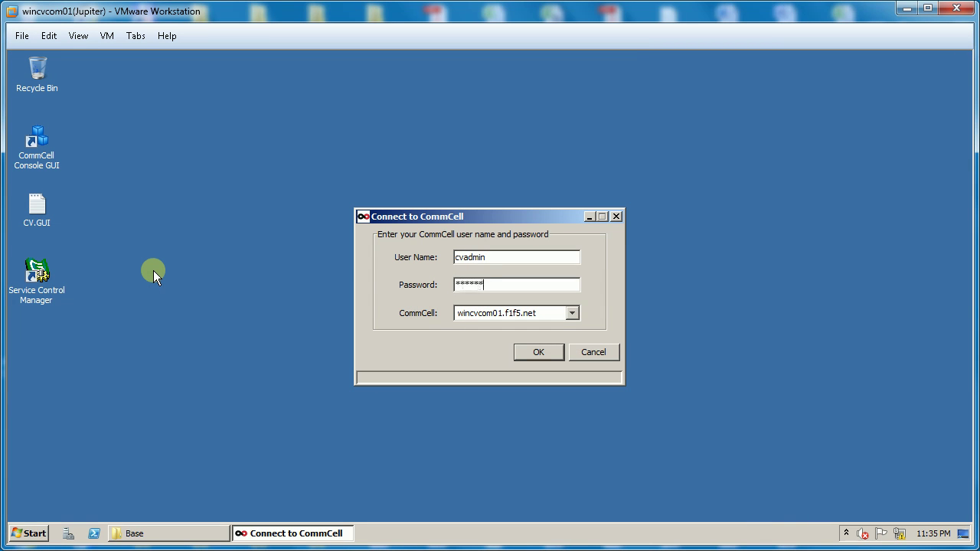